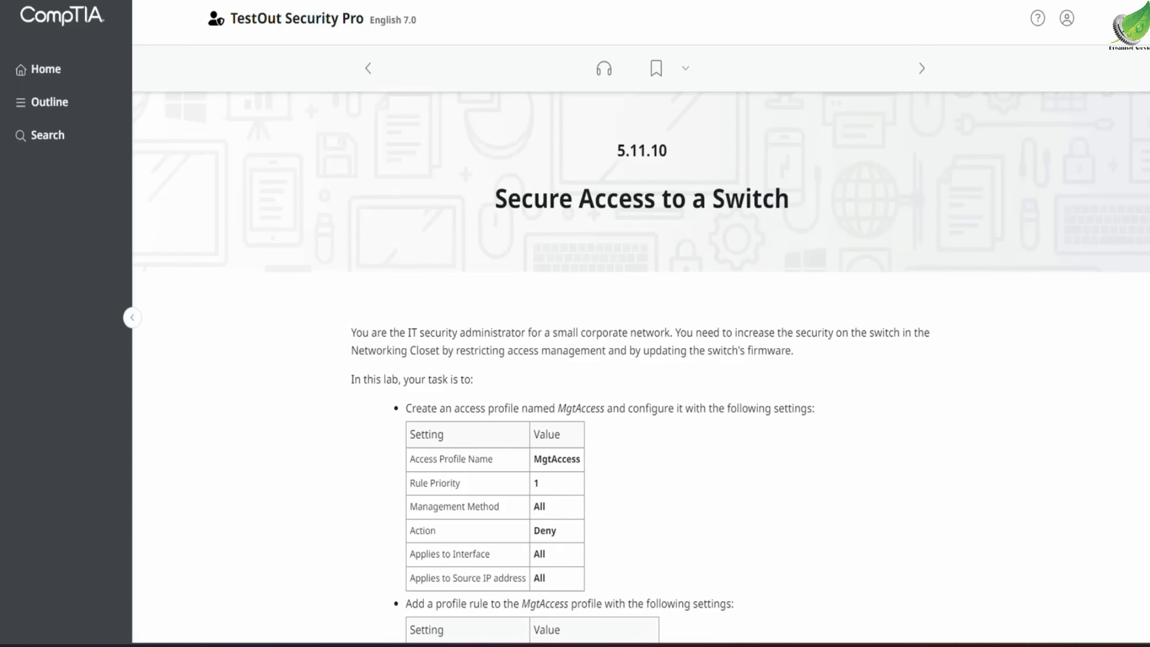
Start the Secure Access to a Switch lab after reviewing the task list
scroll(799, 172, down, 7)
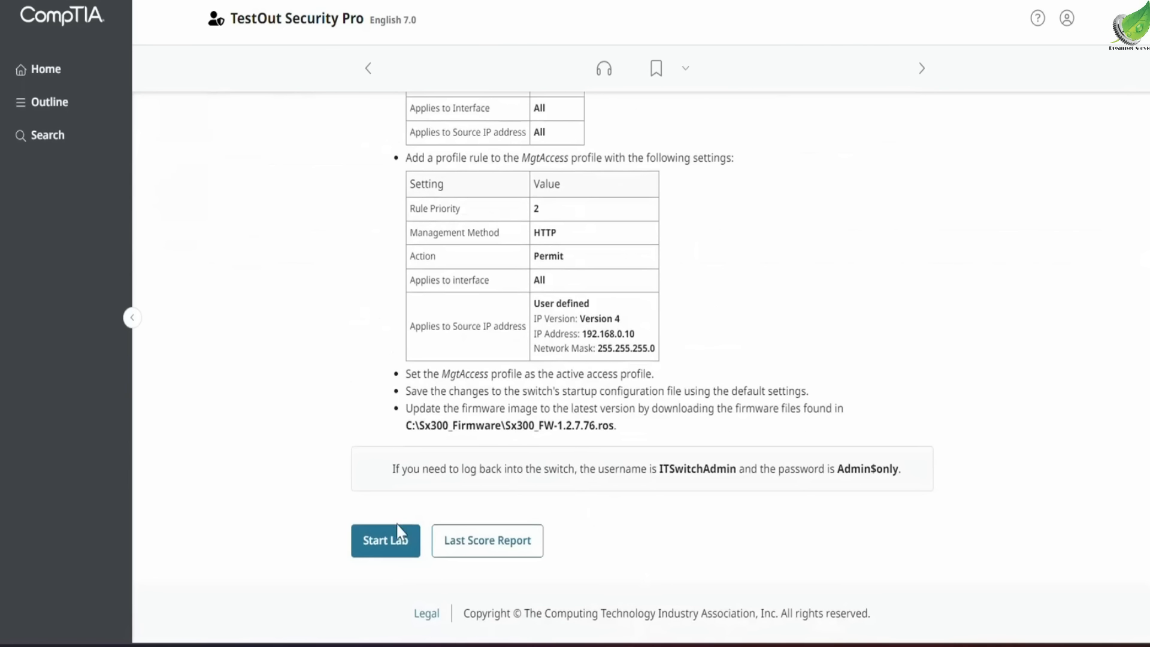
click(389, 539)
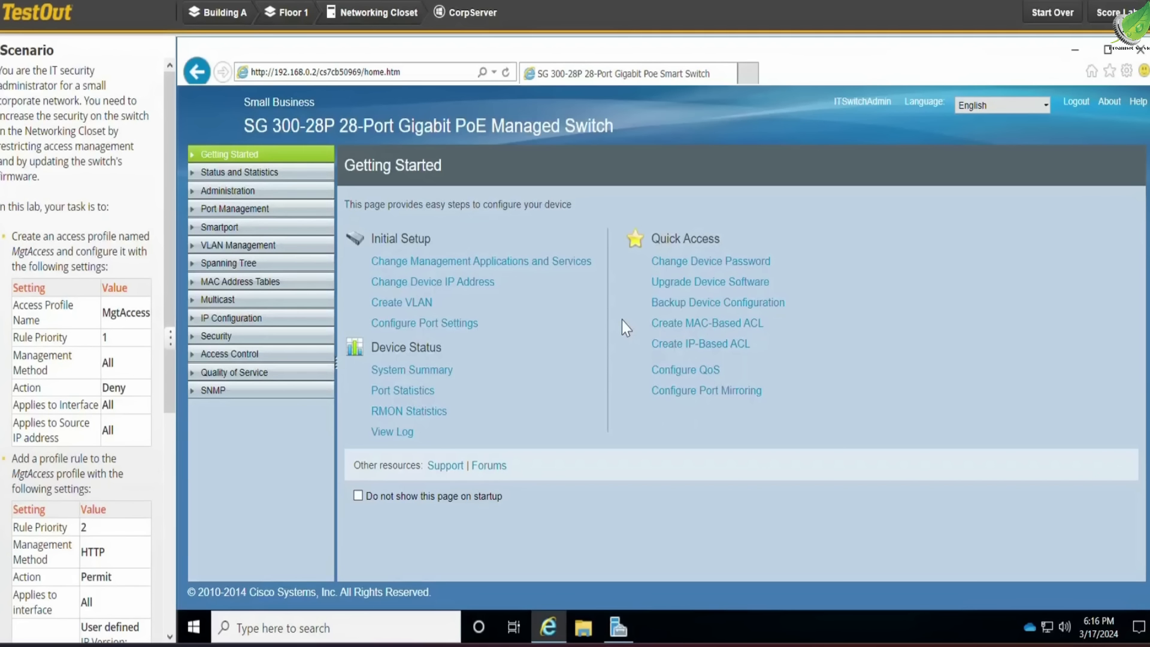
Start adding a new access profile under Security's management access method and name it MgtAccess
click(188, 339)
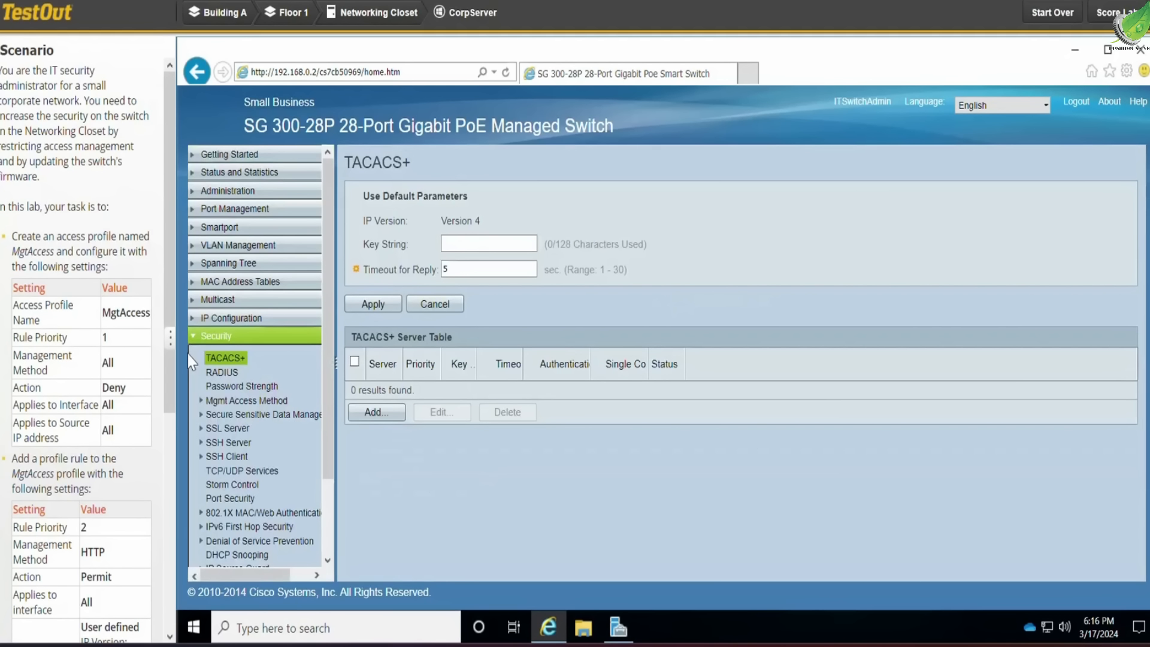
click(202, 413)
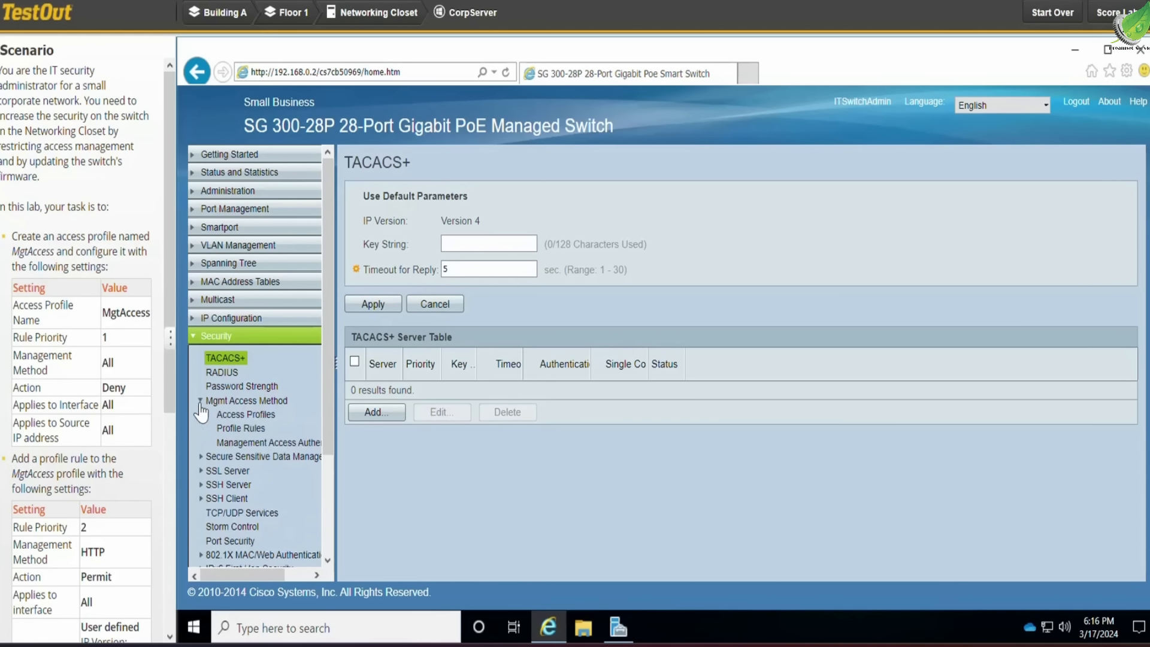
click(247, 415)
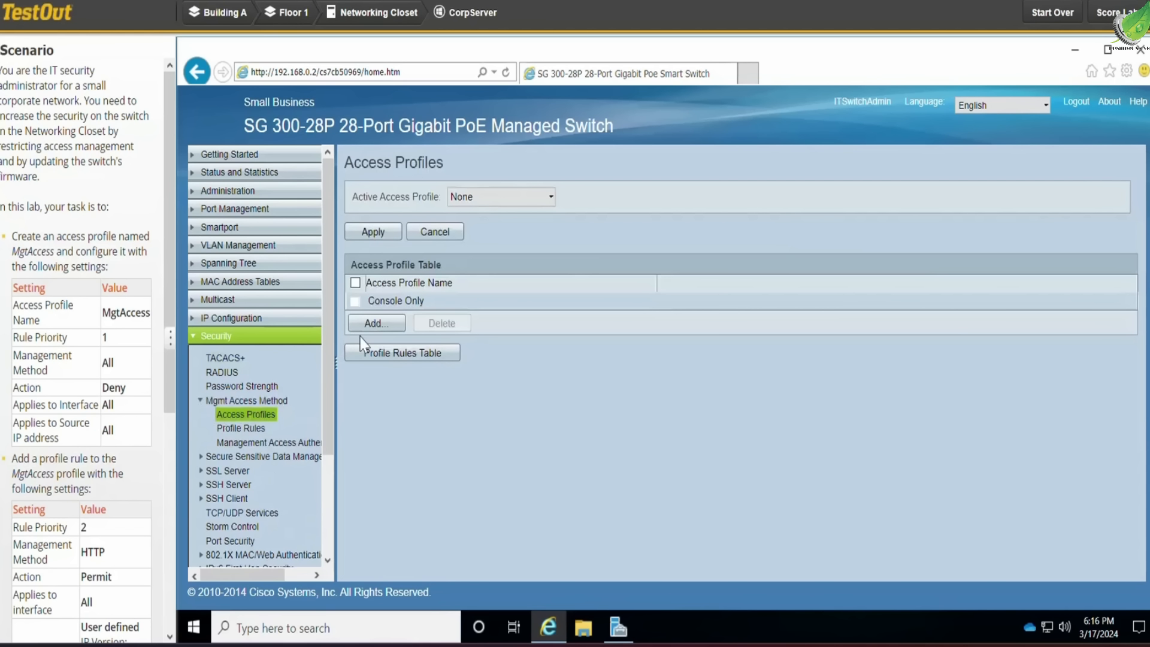
click(374, 329)
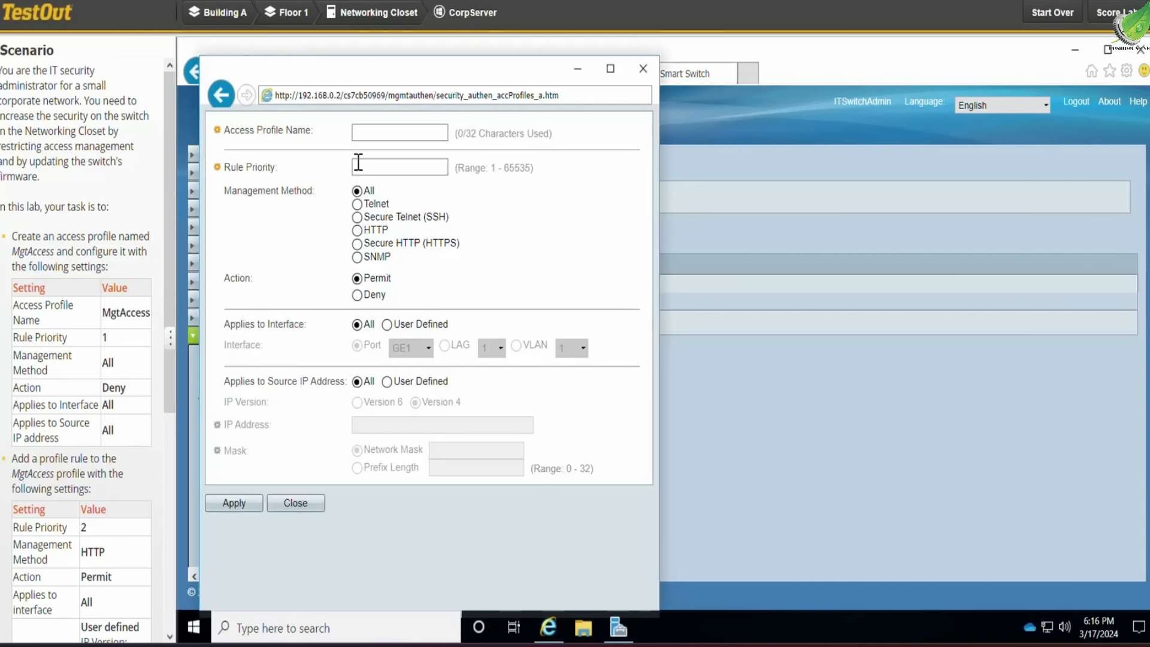
click(365, 137)
drag(151, 313, 108, 323)
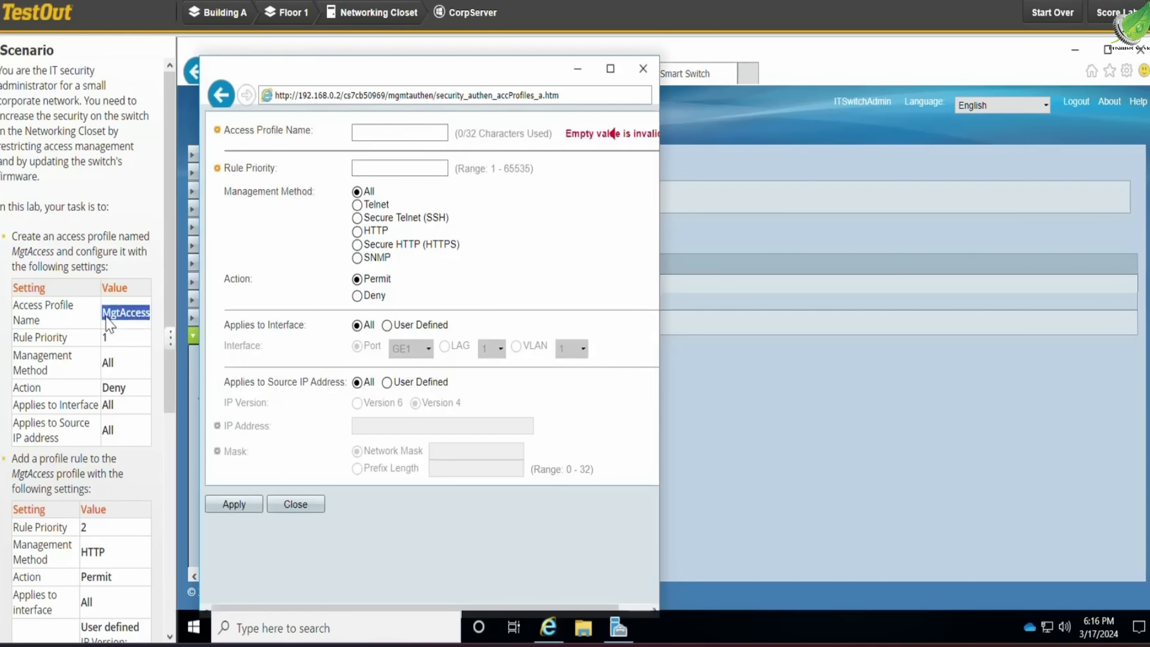
key(ctrl+c)
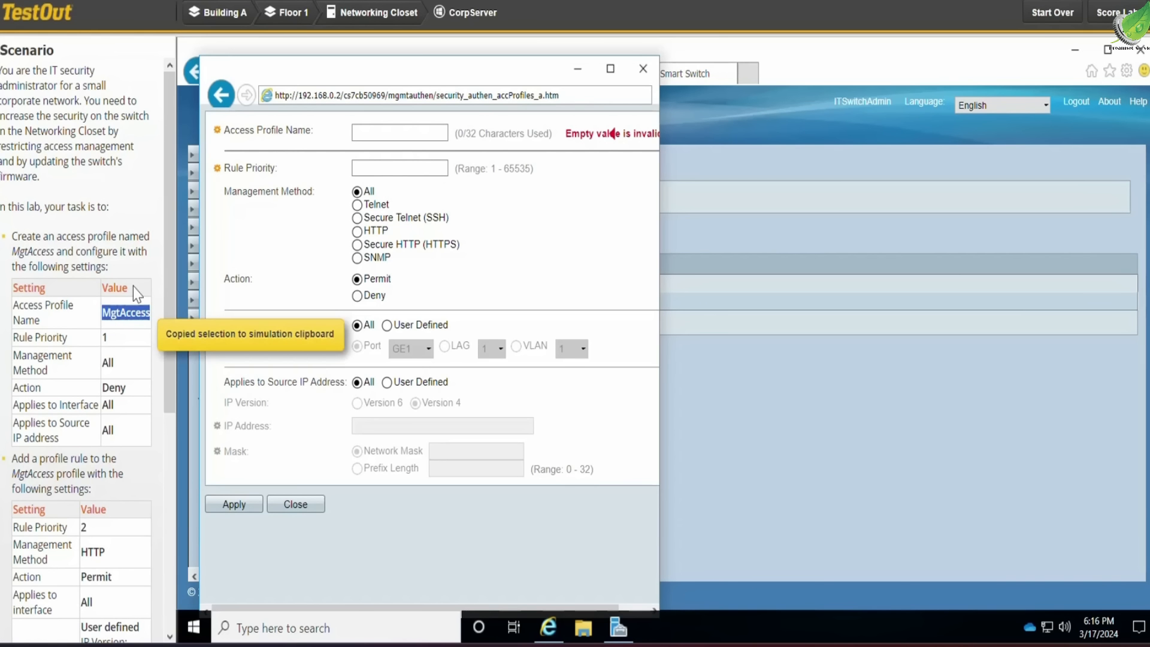
click(359, 130)
key(ctrl+v)
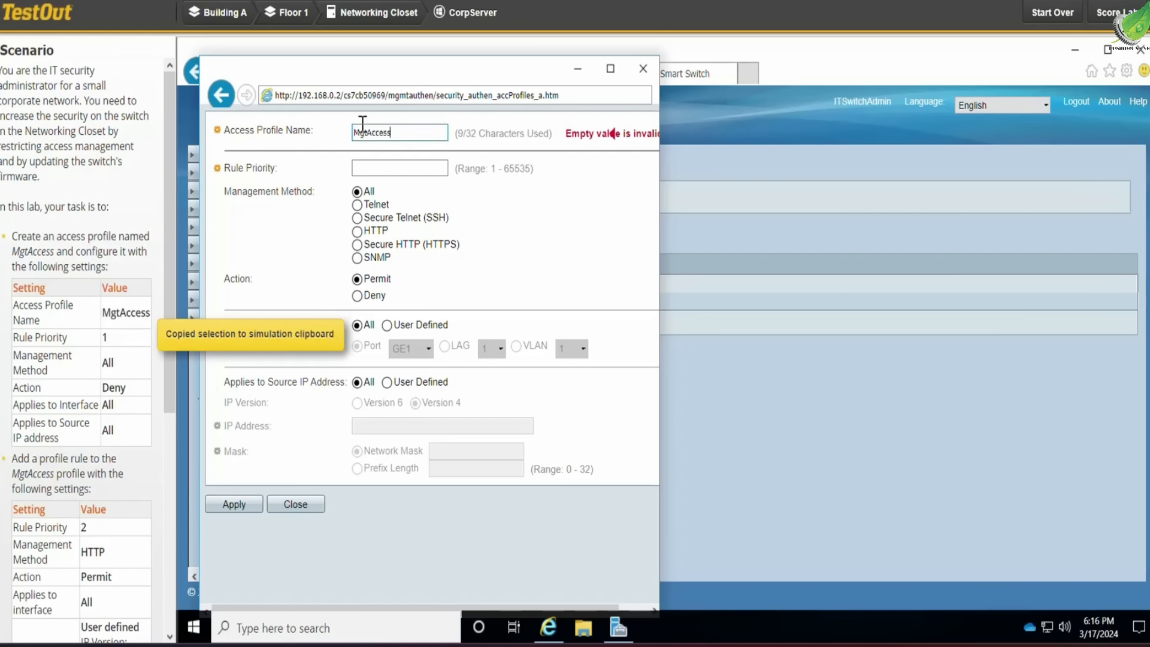
Set the profile's rule priority to 1 and its action to Deny, then apply and close the dialog
click(386, 163)
text(1)
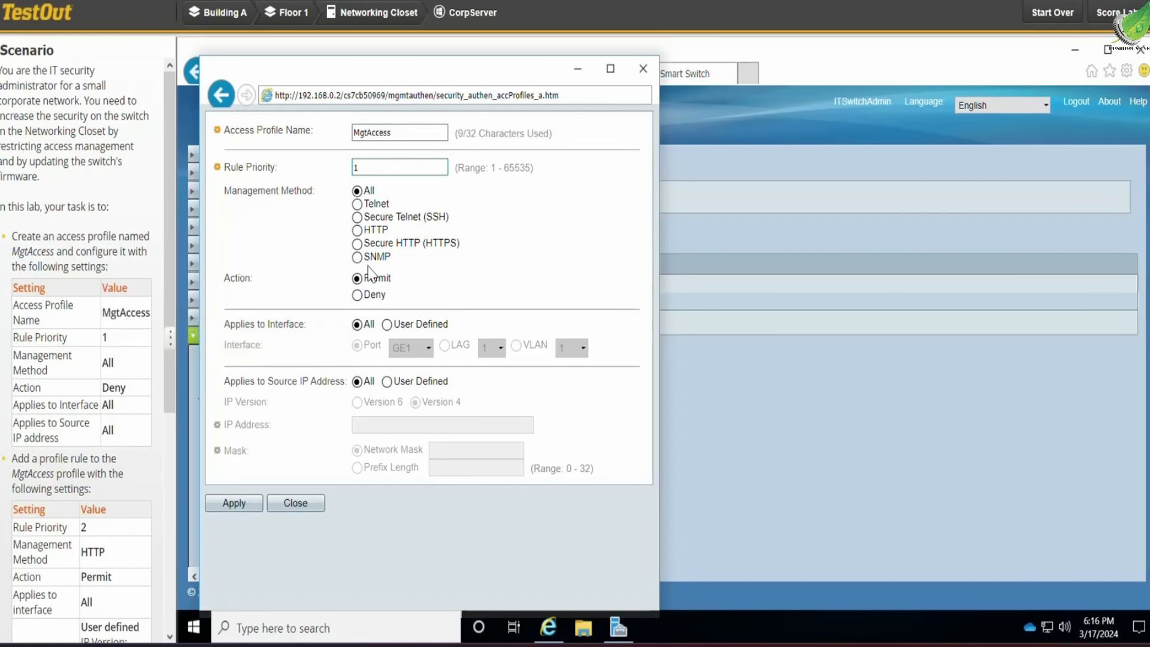
click(358, 294)
click(246, 502)
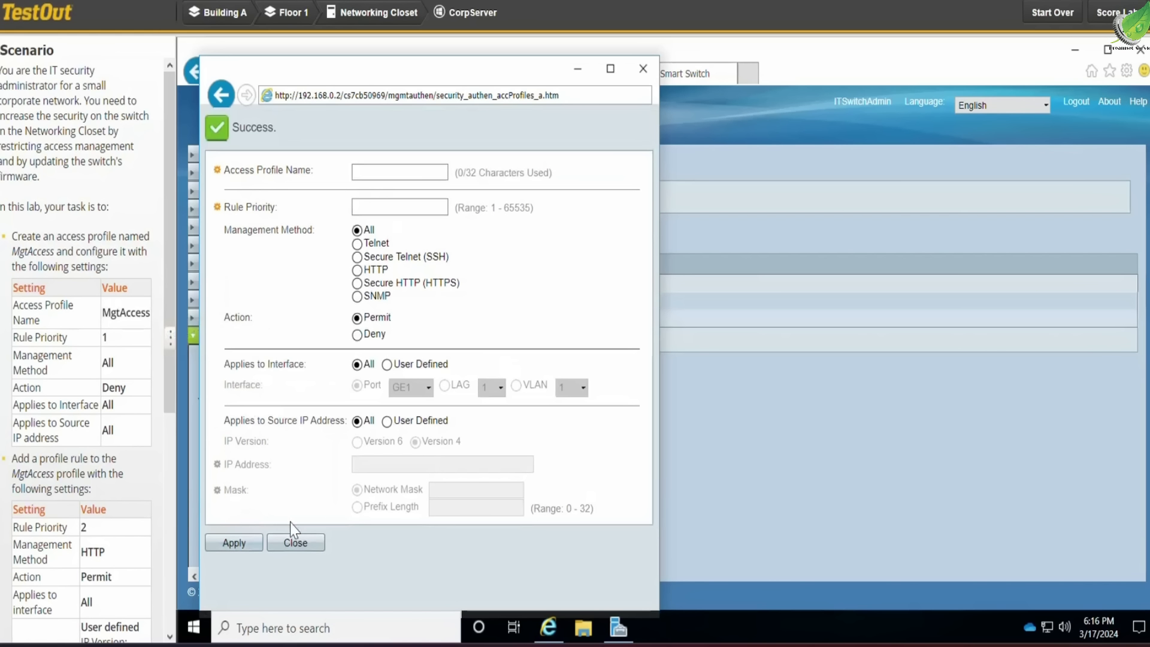
click(298, 542)
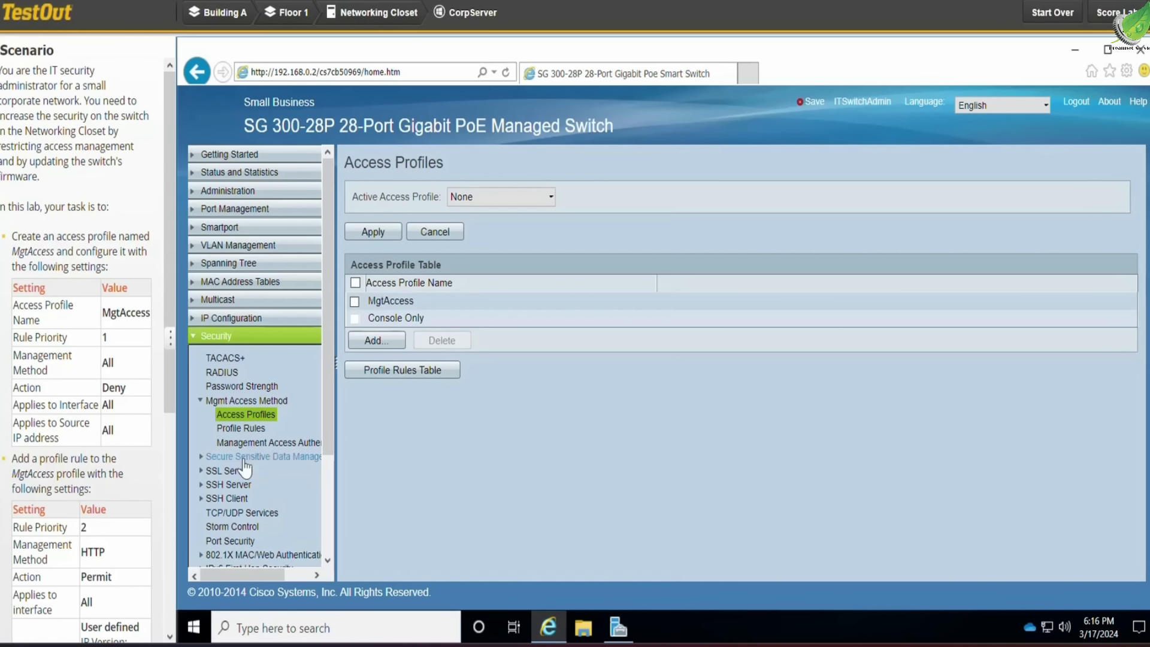
Add a new profile rule for MgtAccess with rule priority 2
click(243, 430)
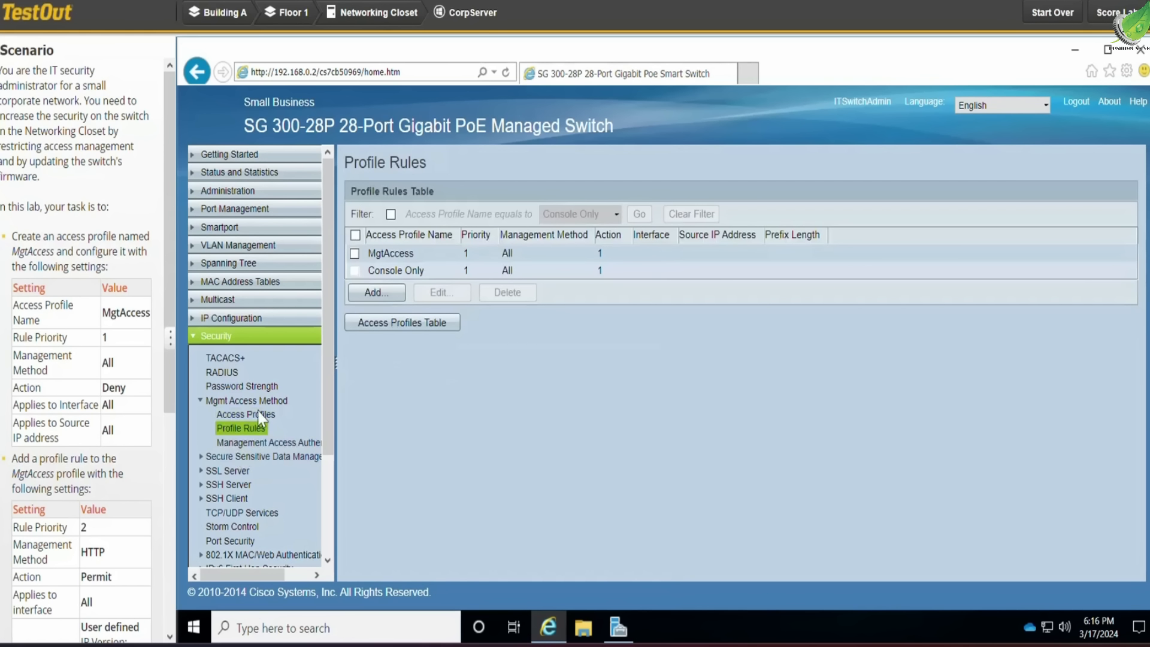
click(355, 254)
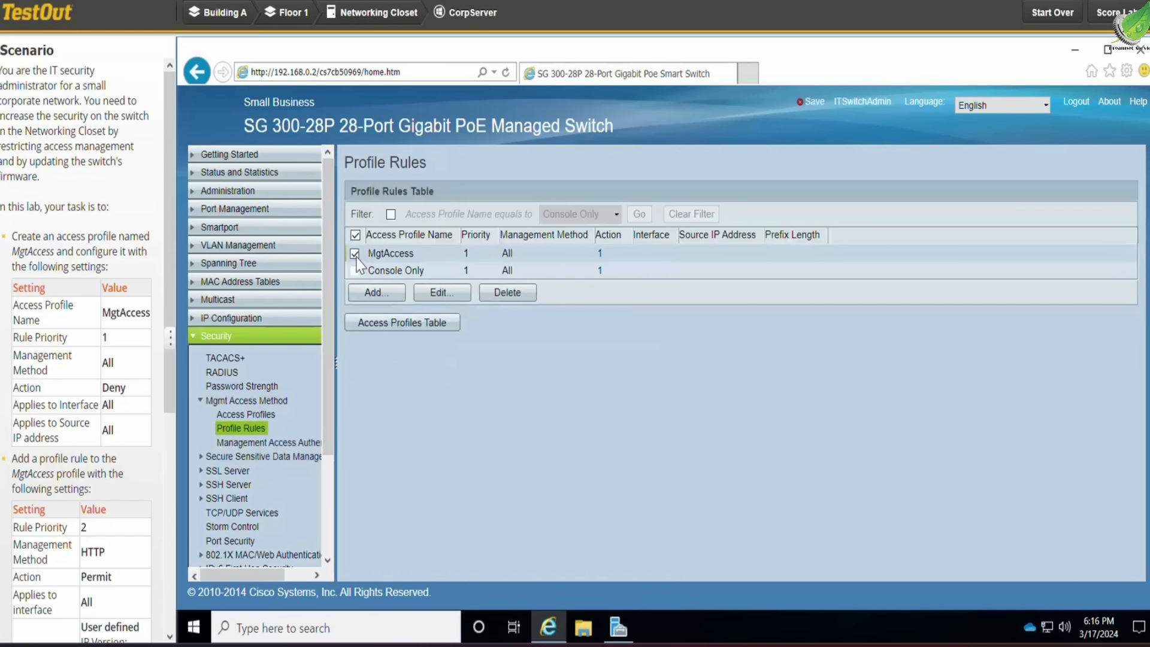
click(373, 293)
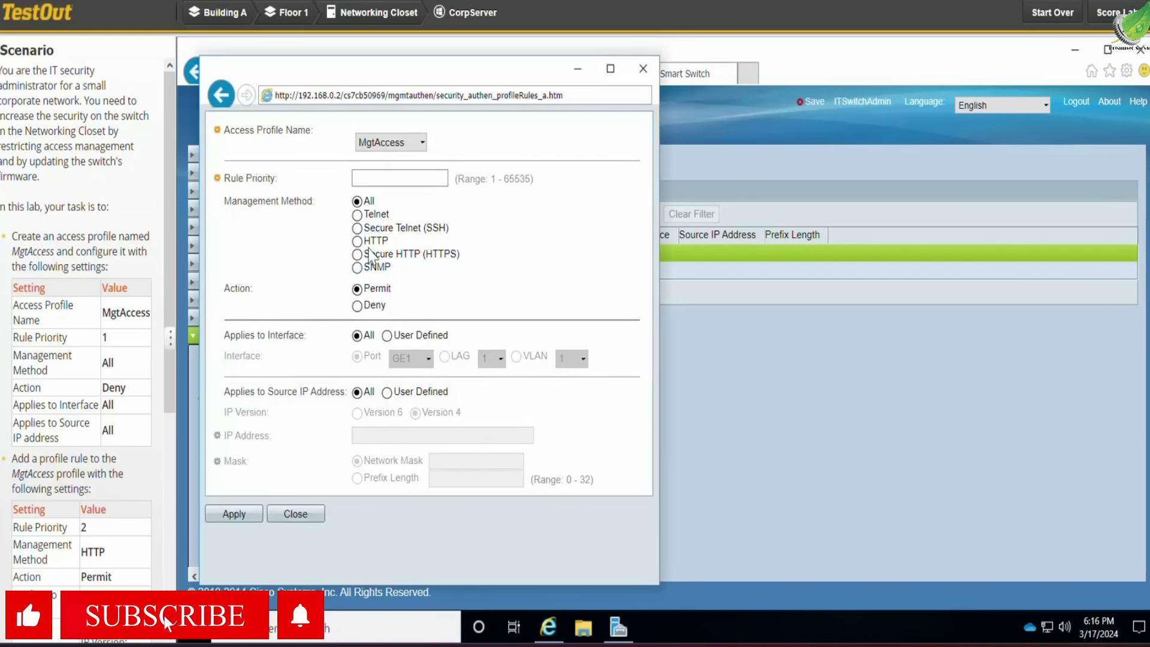
click(382, 178)
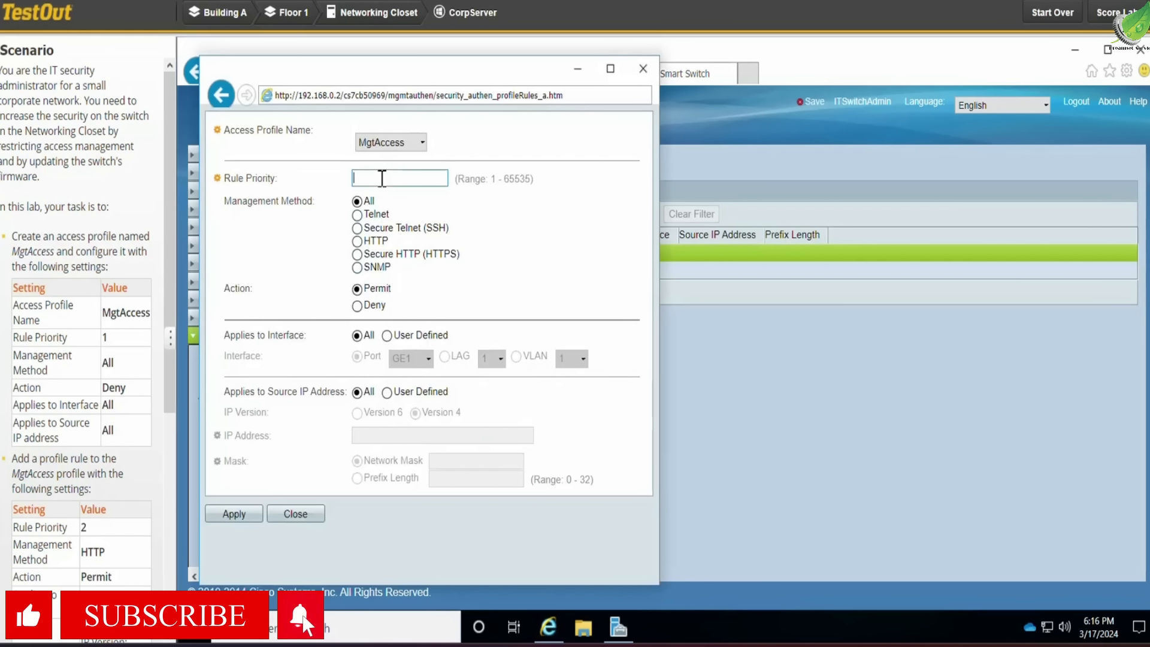
text(2)
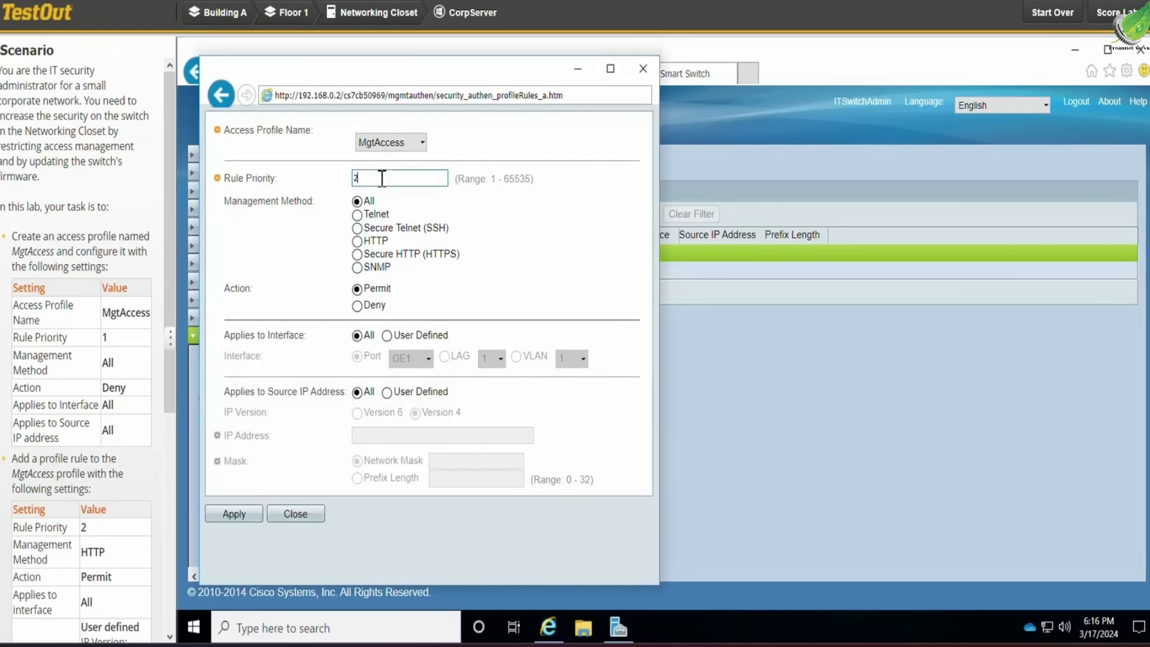
Set the rule's management method to HTTP and its source IP address to user defined
click(357, 241)
click(387, 392)
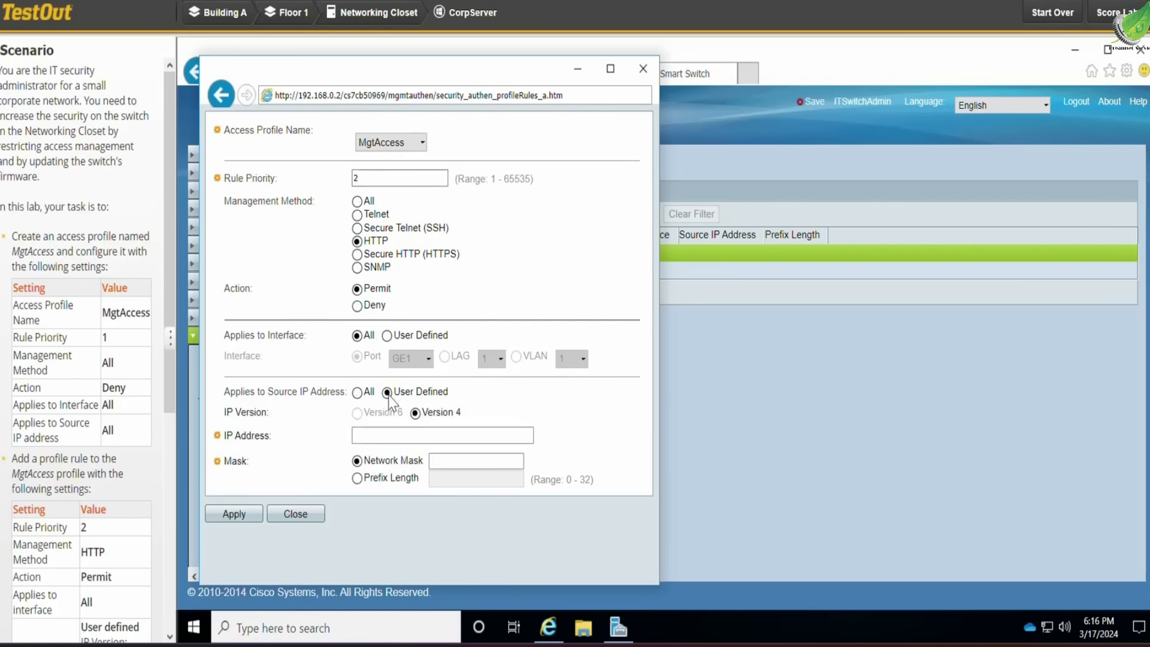
click(384, 438)
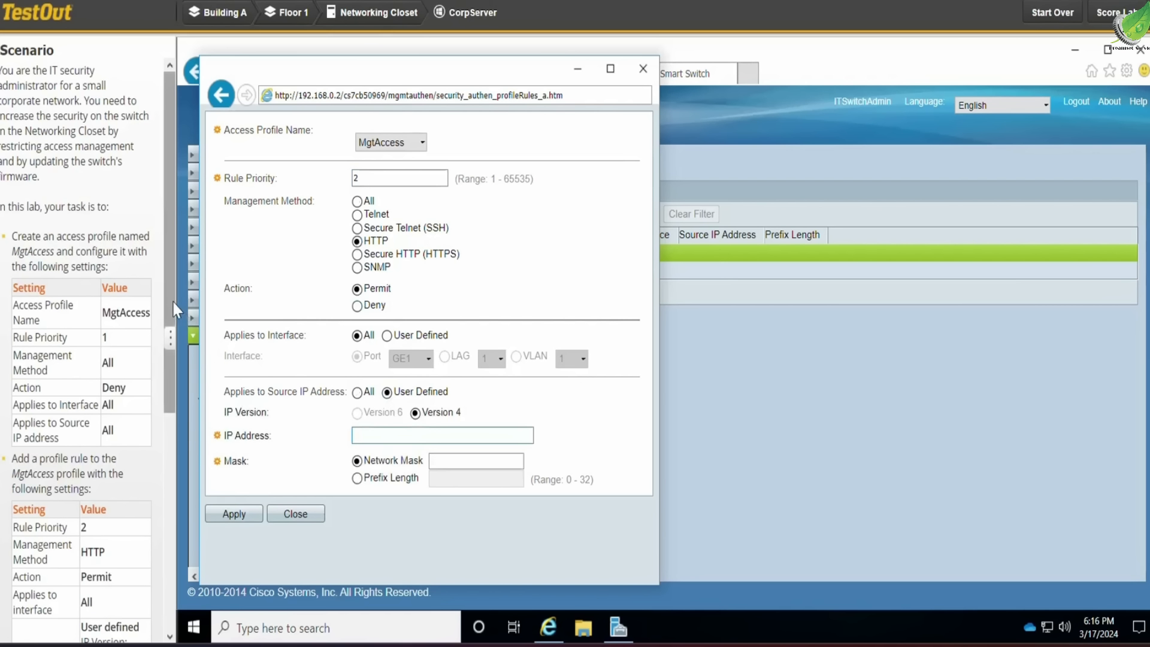
Enter 192.168.0.10 as the rule's source IP address, copied from the scenario
drag(171, 300, 161, 503)
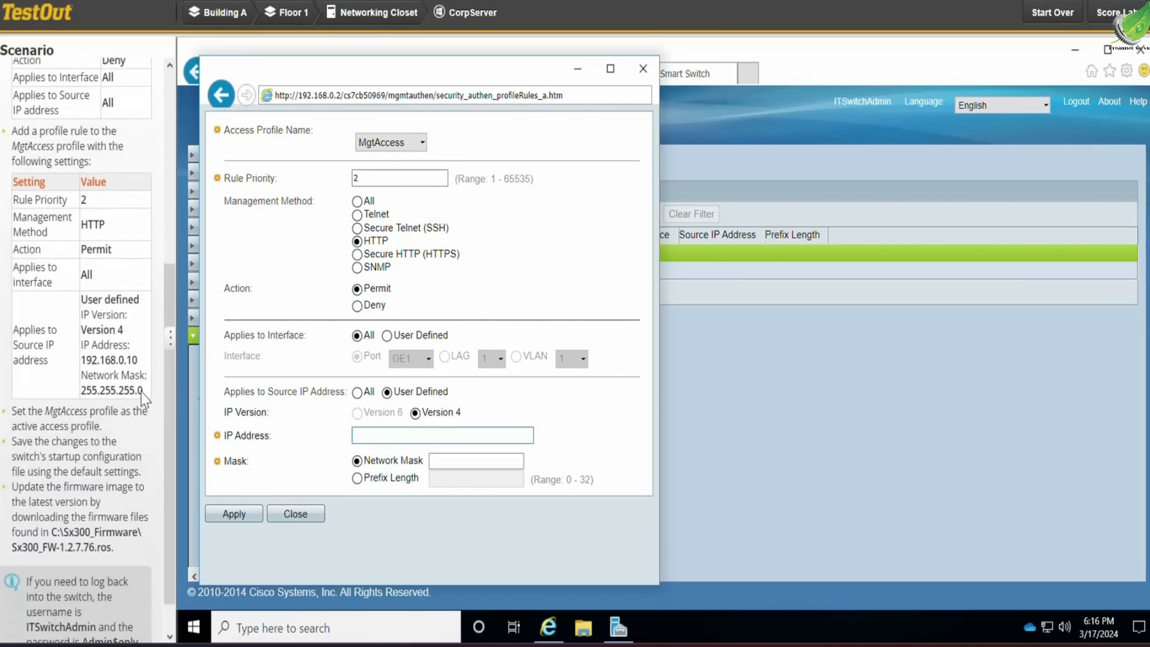
drag(138, 358, 81, 361)
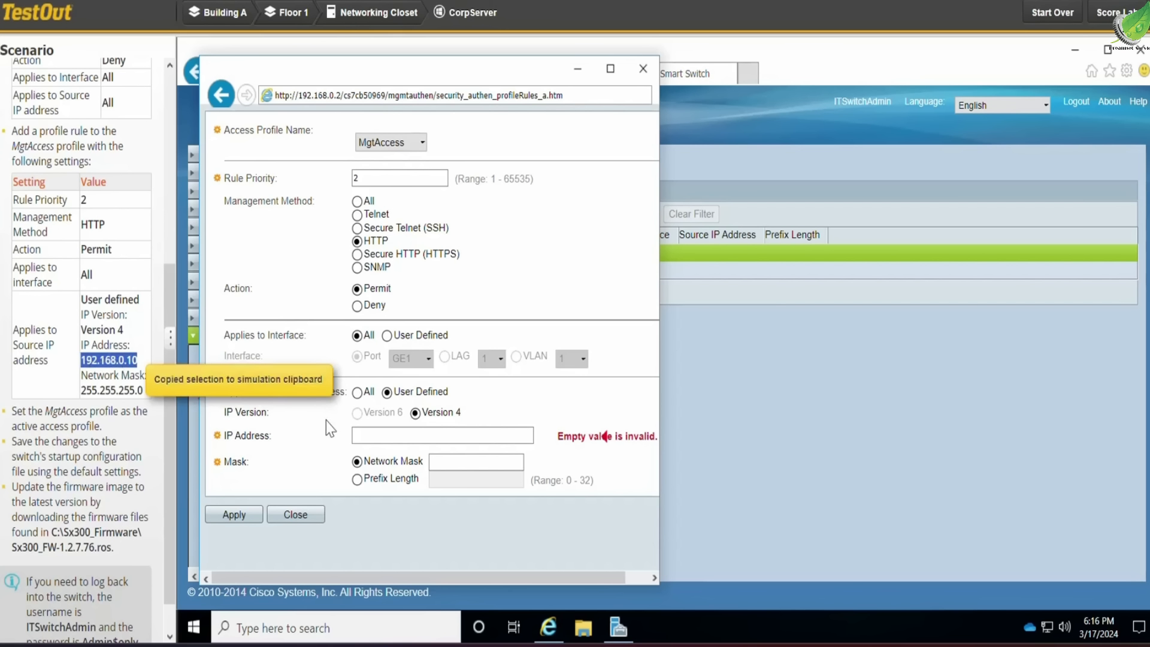
click(372, 435)
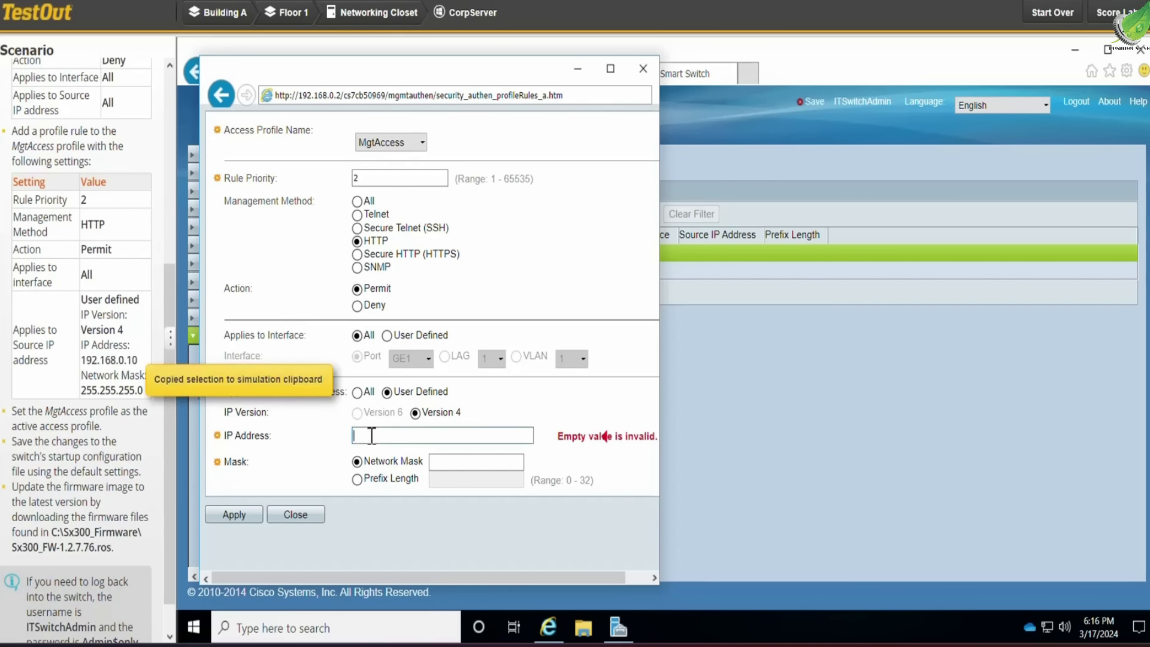
key(ctrl+v)
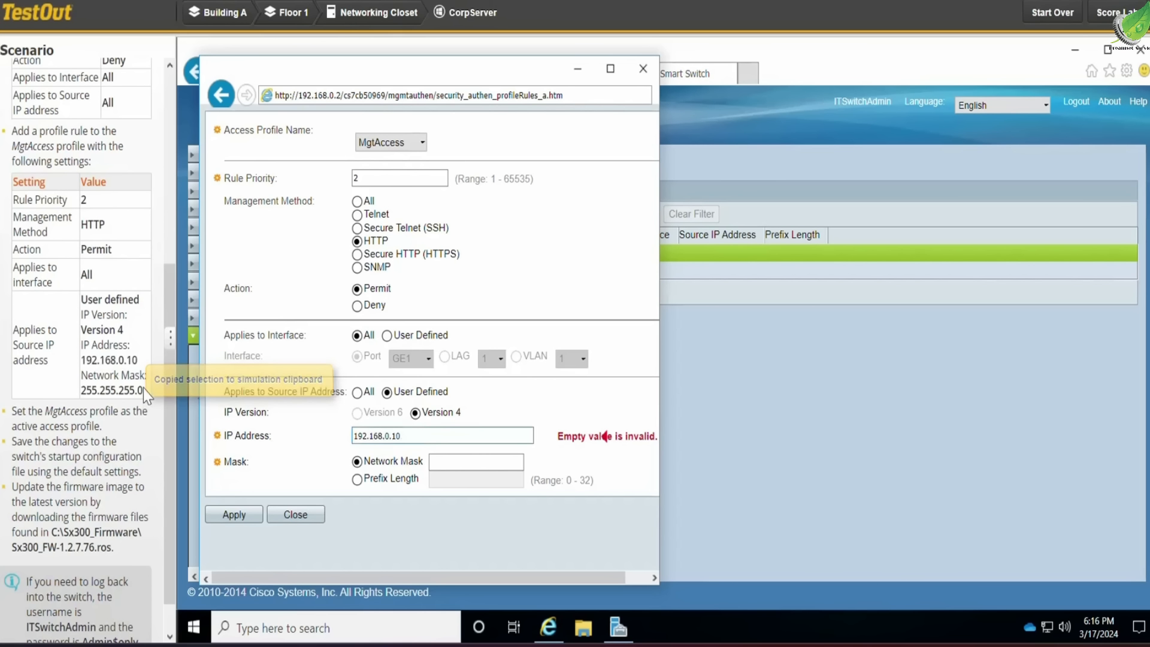
Enter network mask 255.255.255.0 for the rule, then apply it and close the dialog
drag(144, 391, 81, 391)
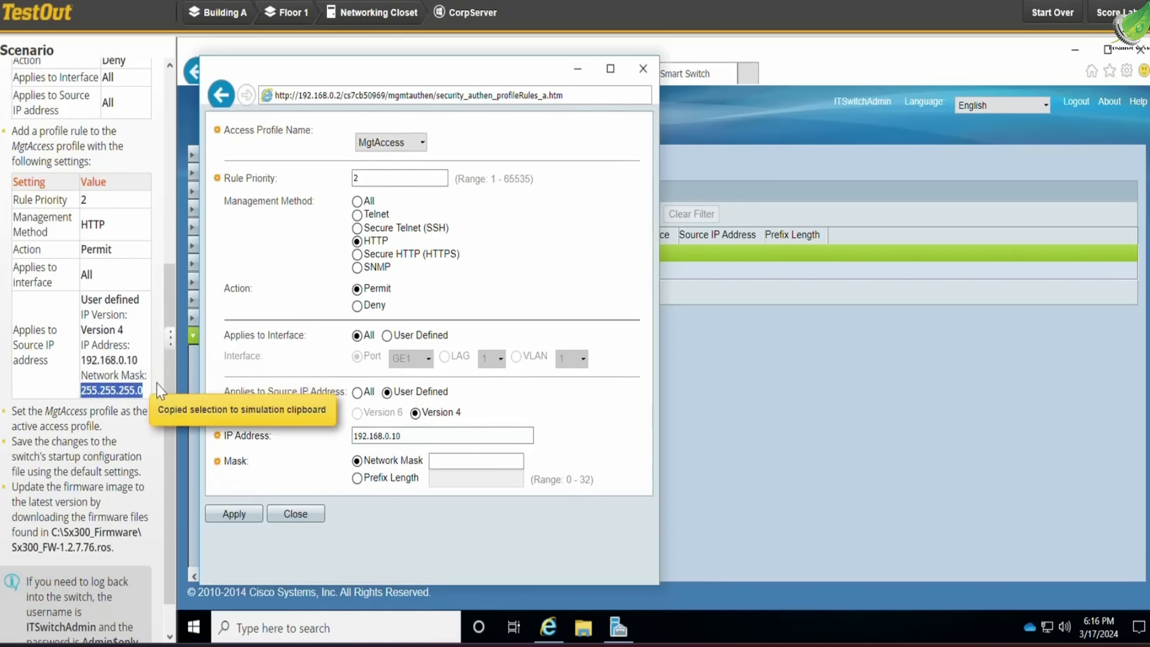
click(434, 460)
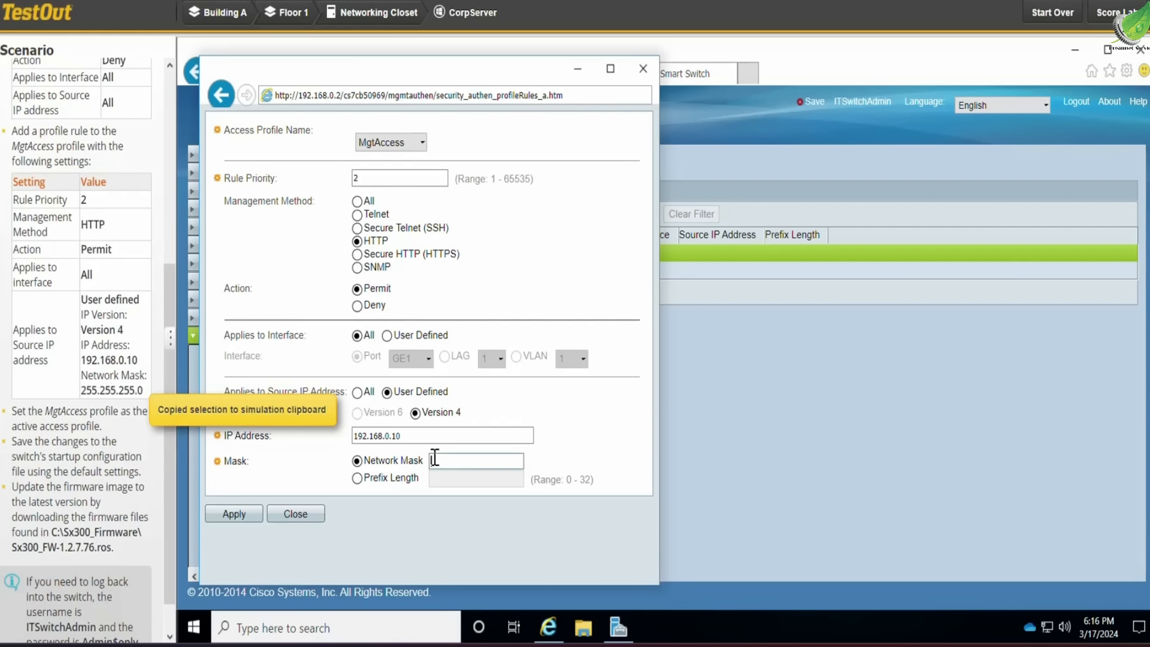
key(ctrl+v)
click(239, 515)
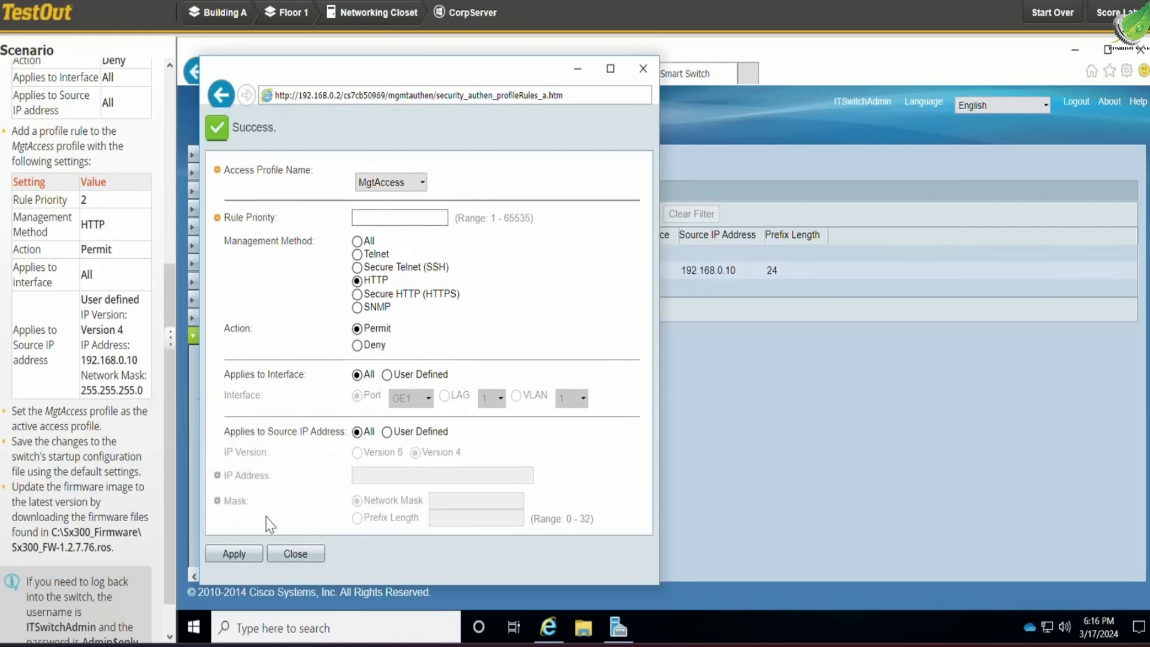
click(300, 553)
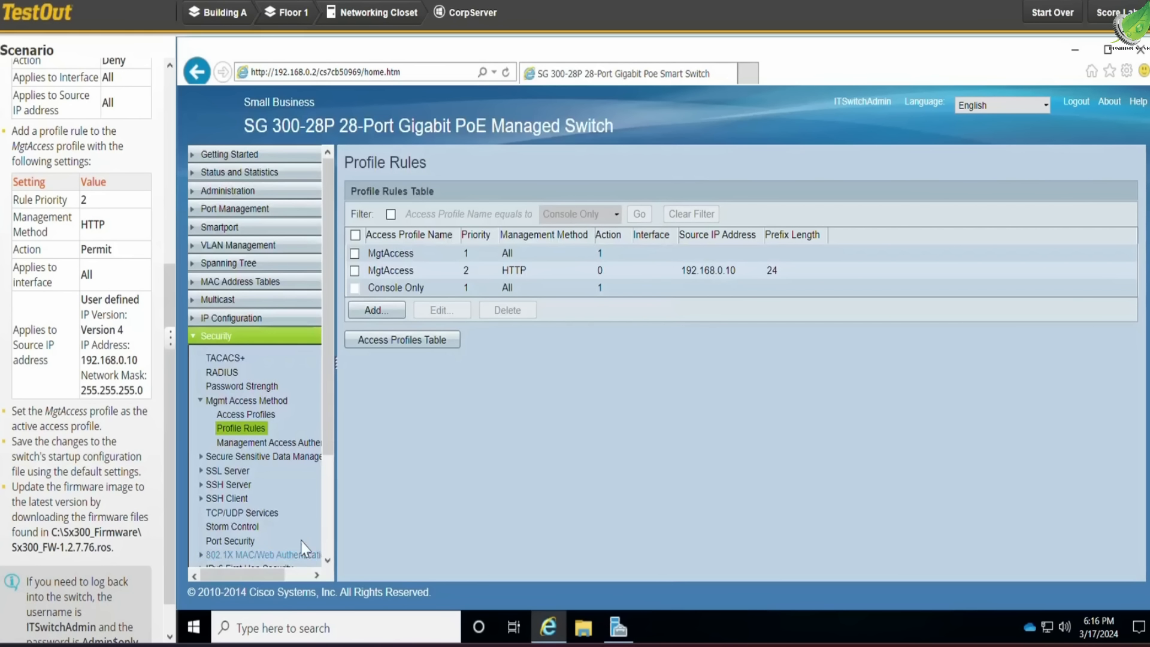
Set MgtAccess as the active access profile and apply, confirming the change
click(251, 415)
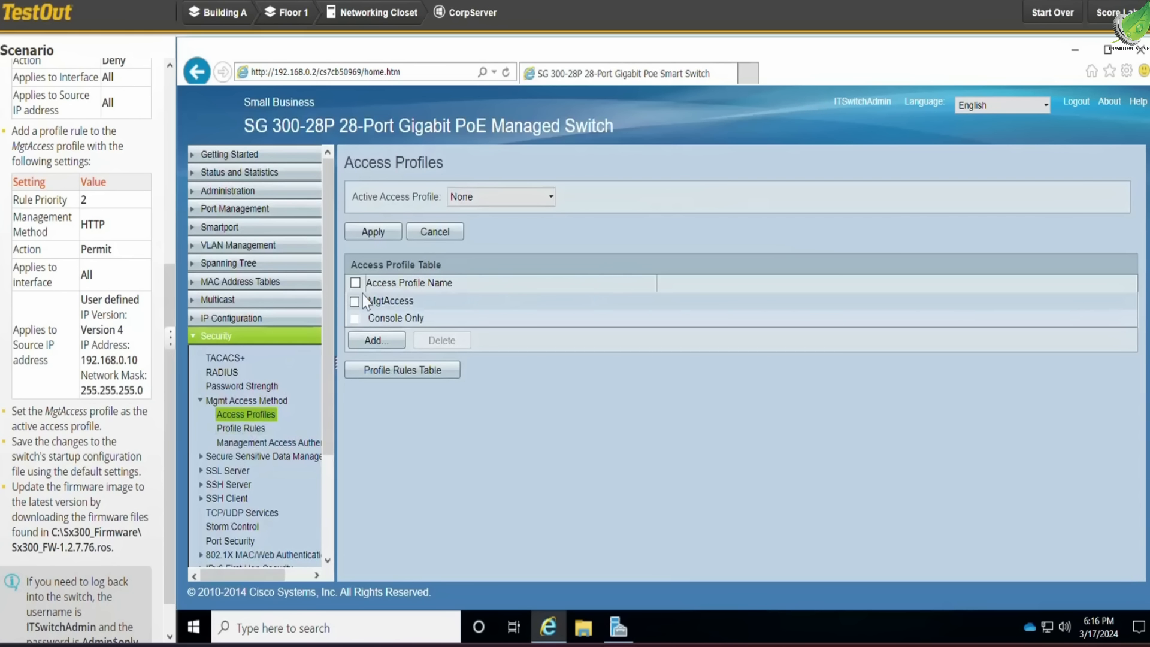
click(477, 196)
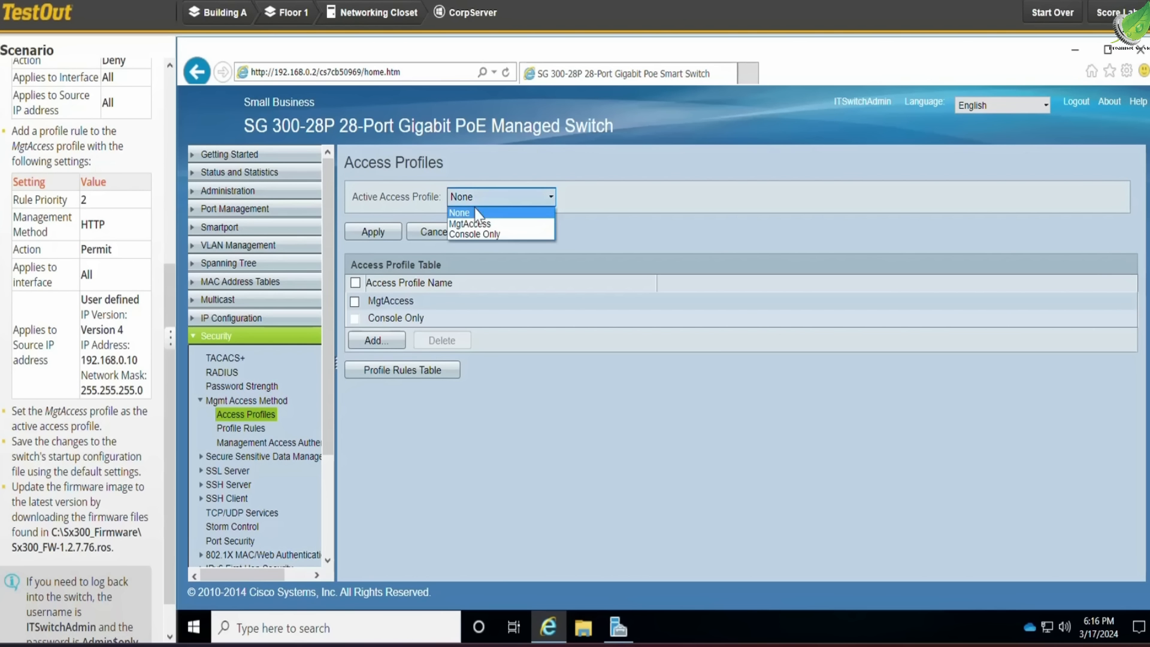
click(476, 225)
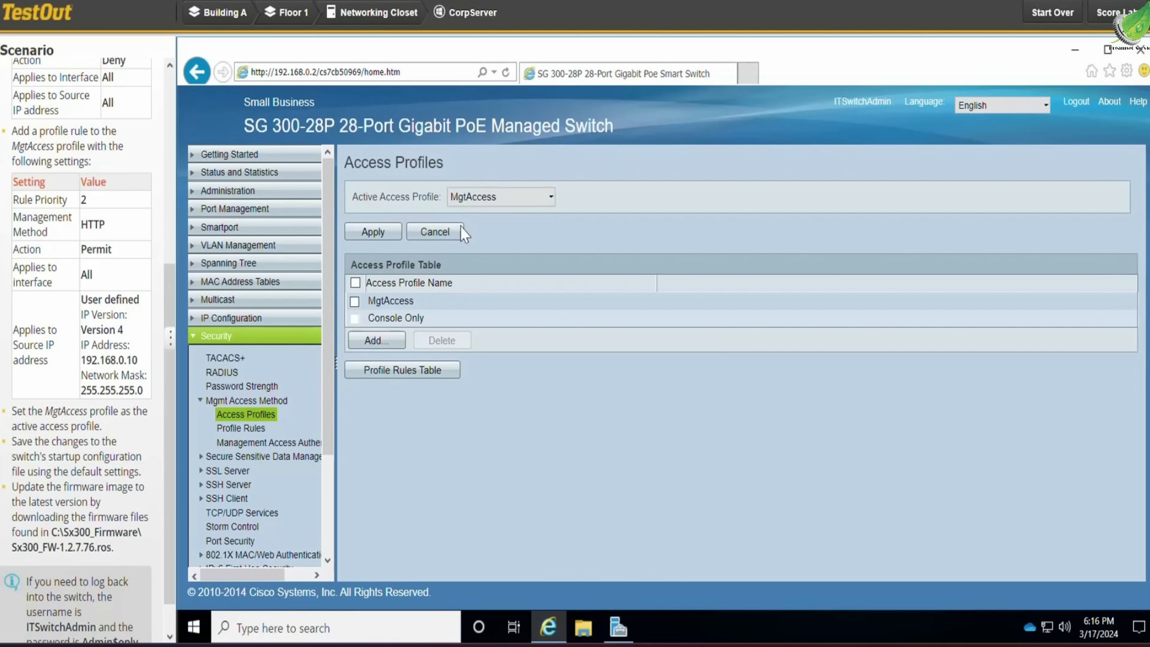
click(386, 235)
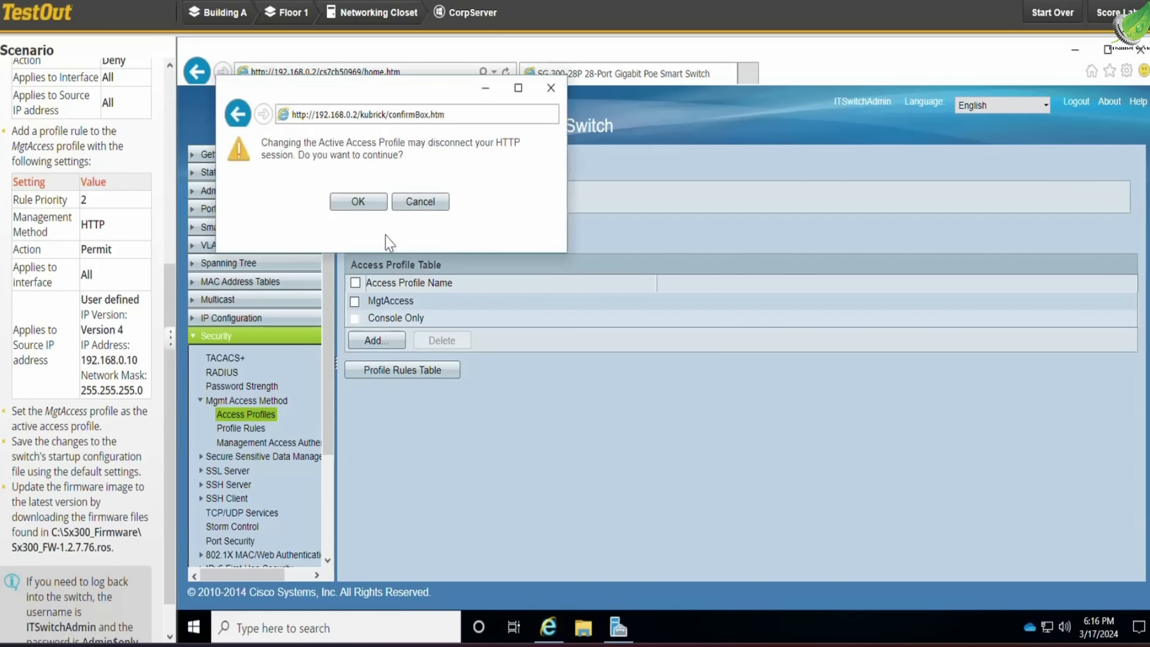
click(371, 206)
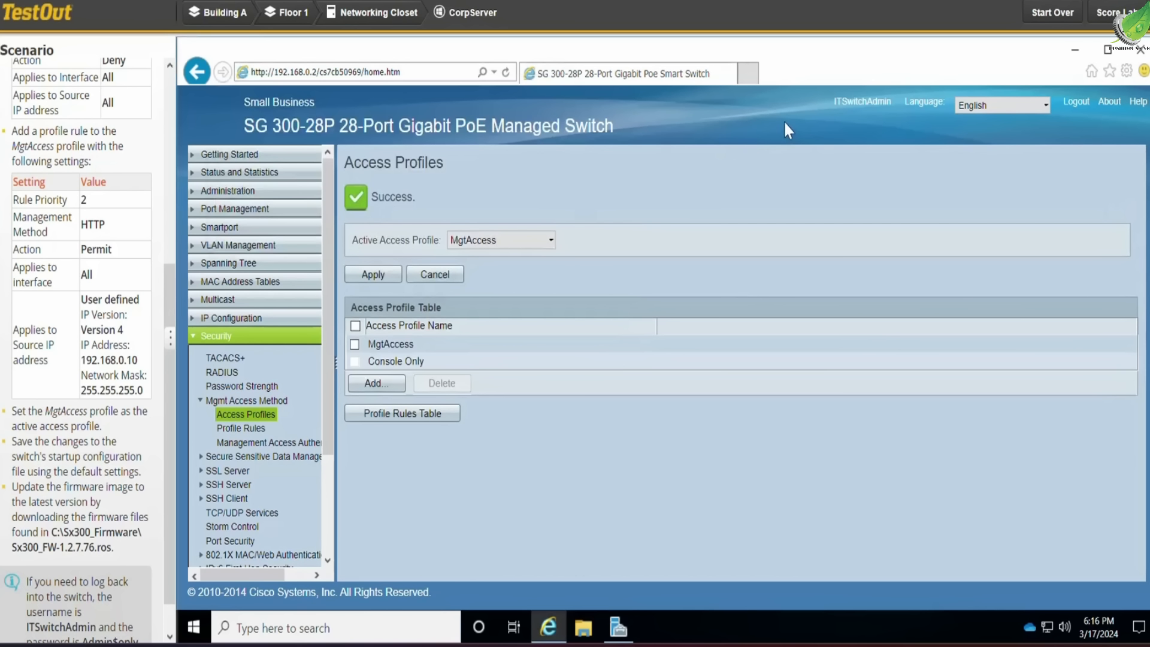
Save the running configuration to the startup configuration using the default settings, confirming the copy
click(815, 103)
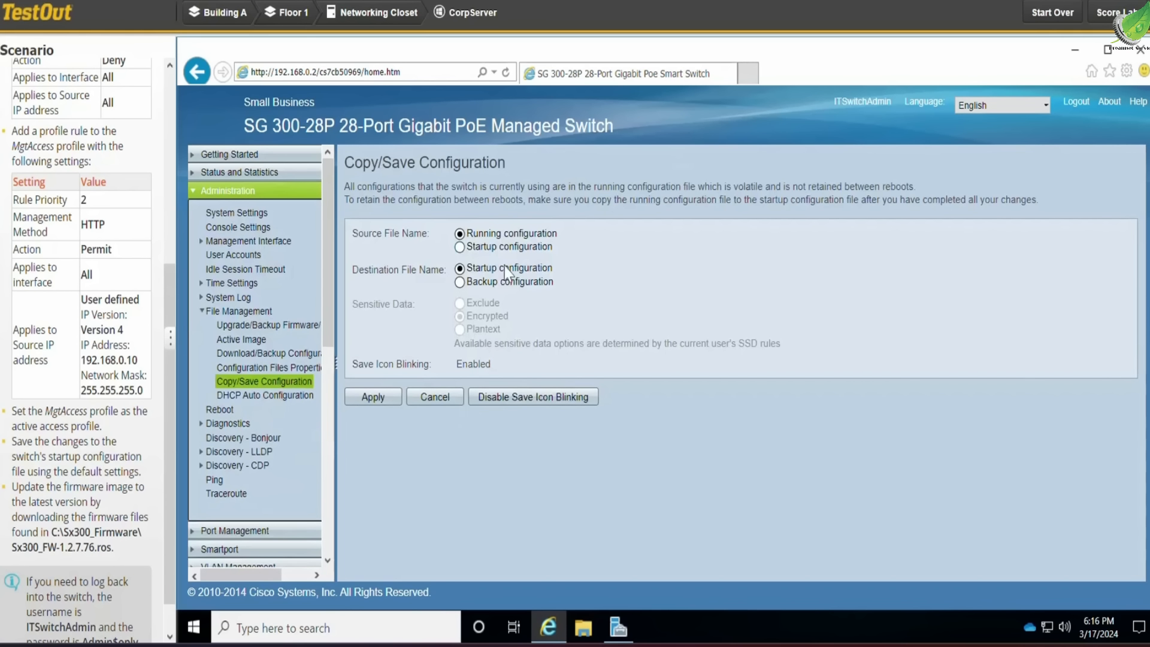
click(365, 401)
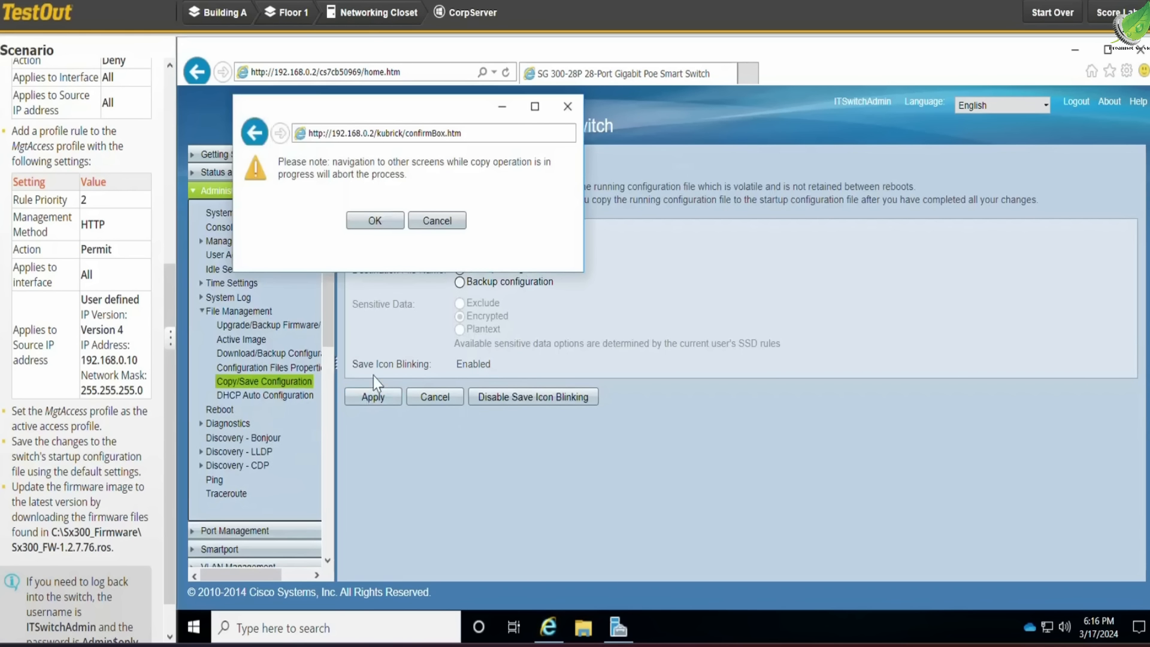
click(383, 219)
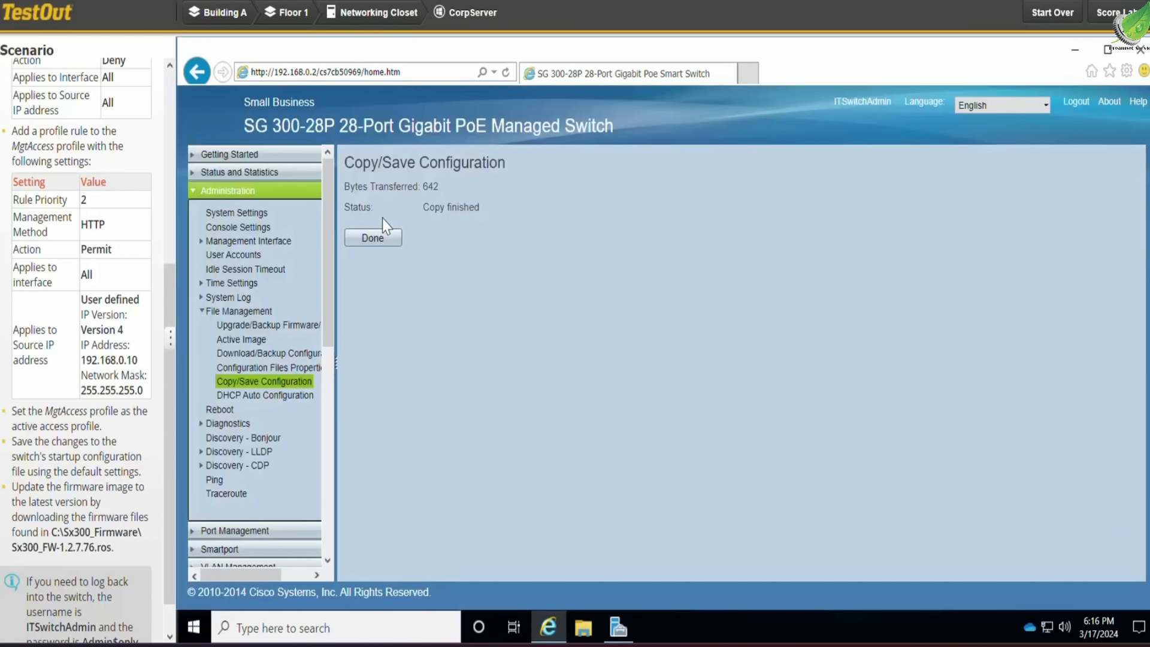
click(373, 237)
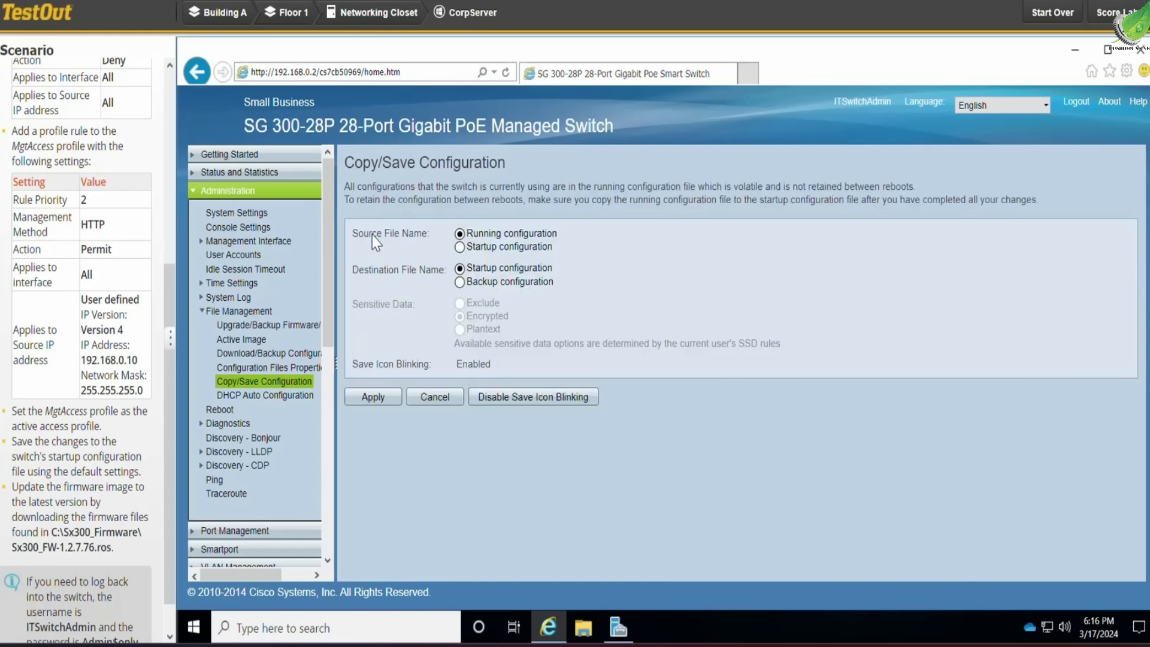
Open the device software upgrade page and choose the firmware file C:\Sx300_Firmware\Sx300_FW-1.2.7.76.ros
click(258, 156)
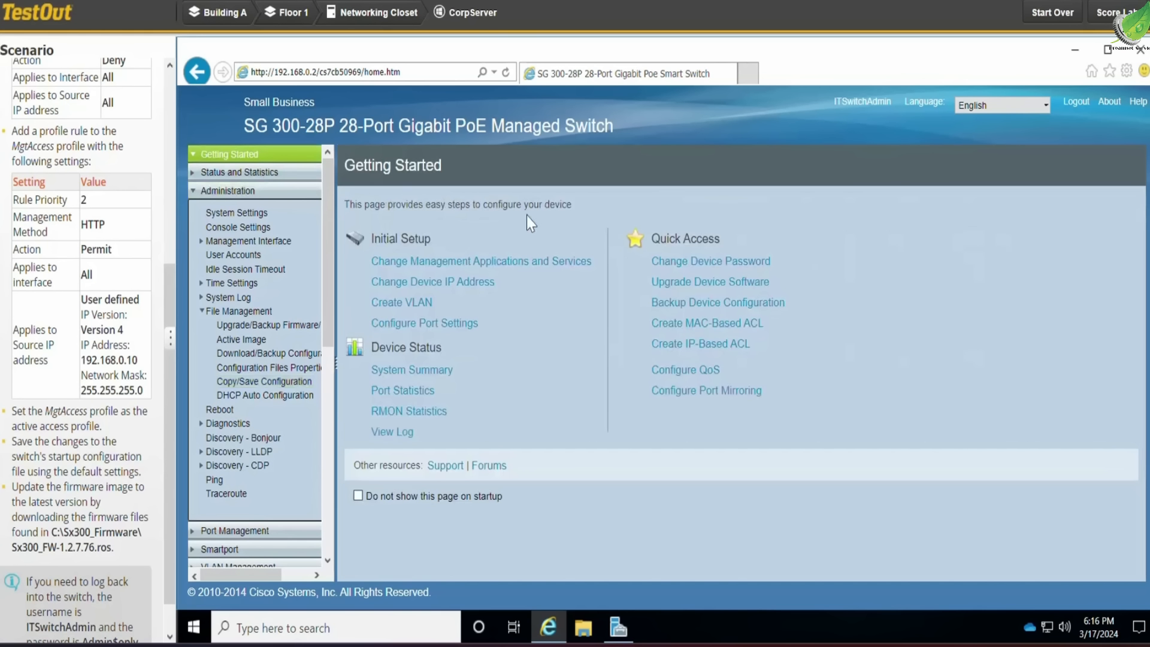
click(709, 283)
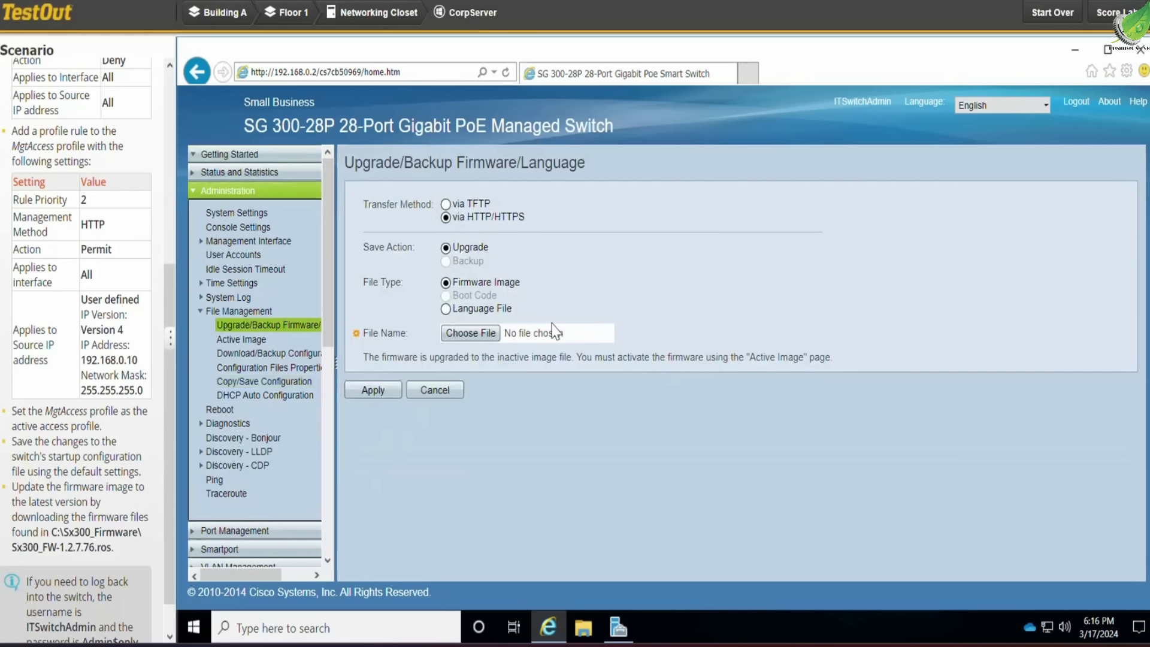
click(483, 337)
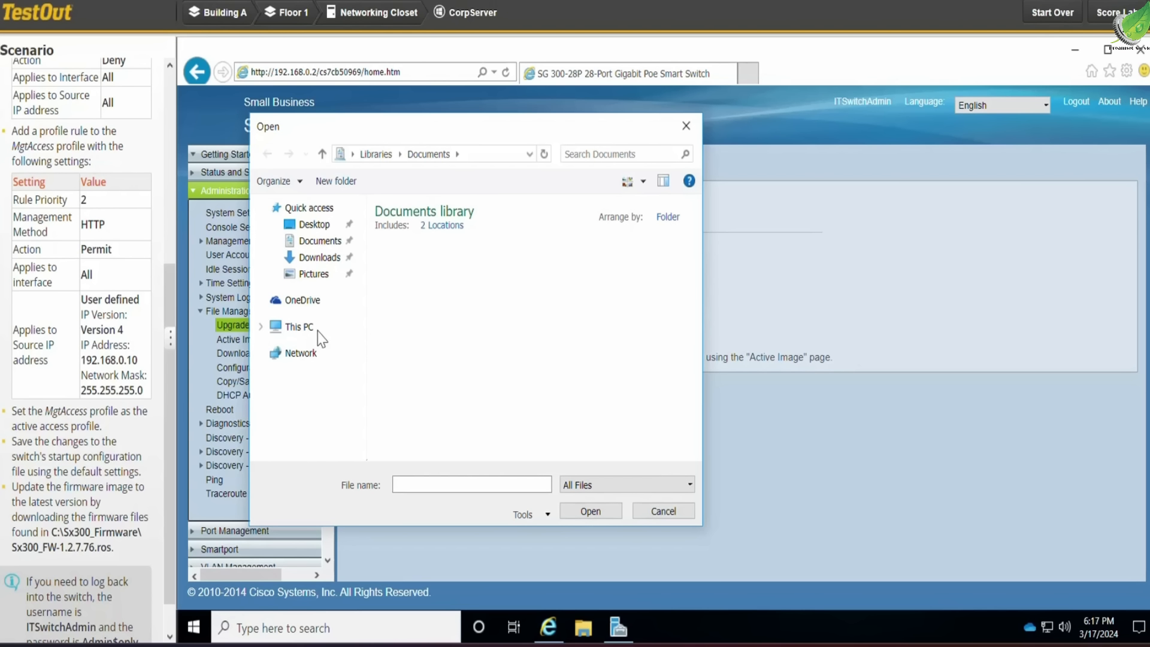
click(299, 326)
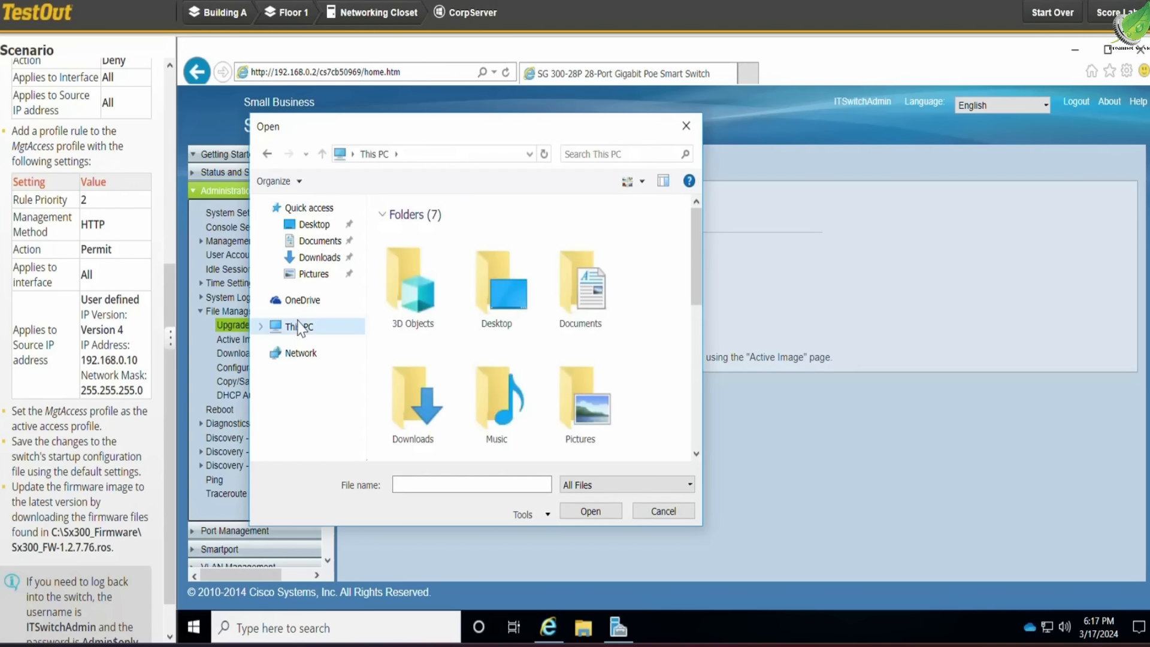
scroll(465, 346, down, 3)
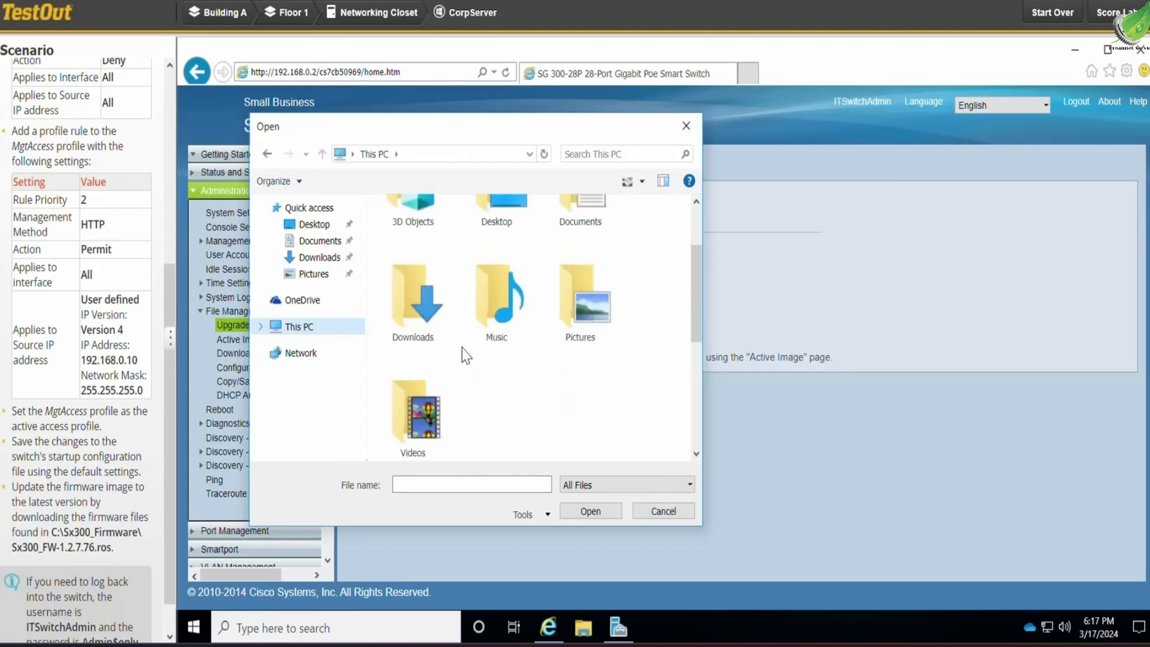
scroll(461, 354, down, 3)
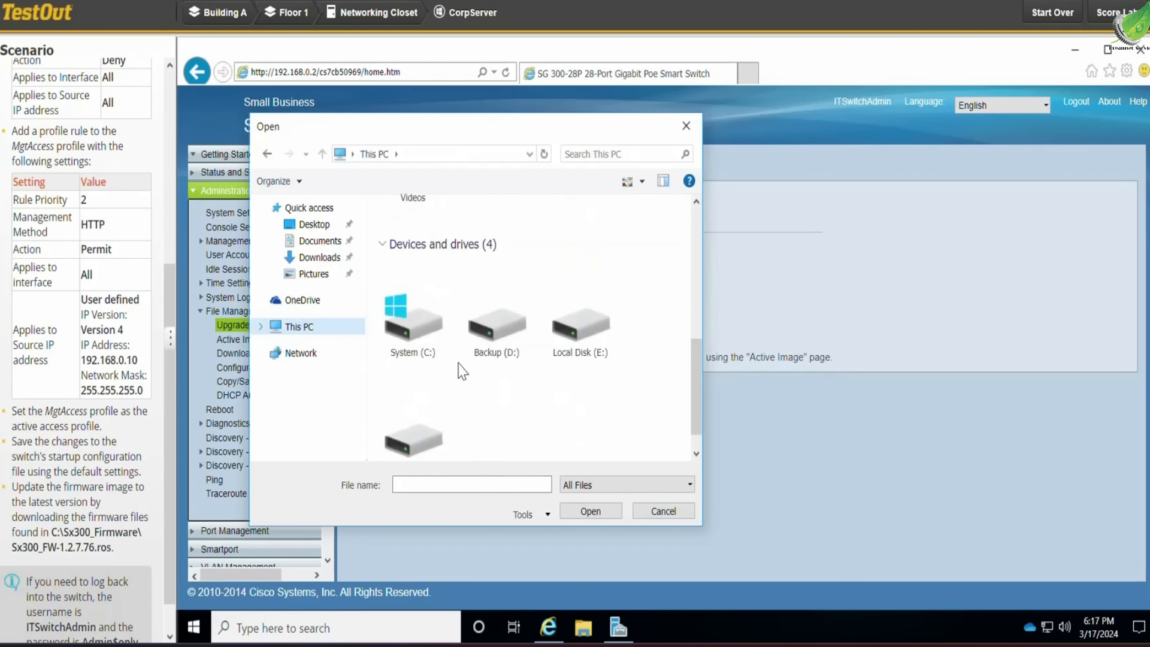
click(426, 329)
double_click(425, 328)
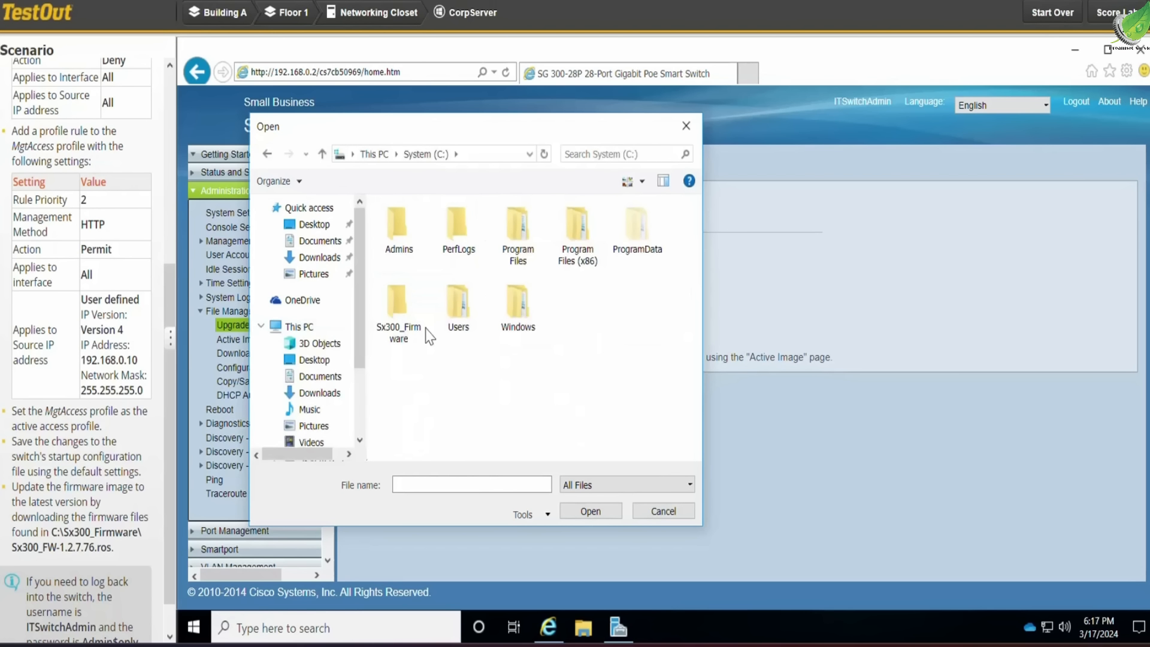
click(398, 316)
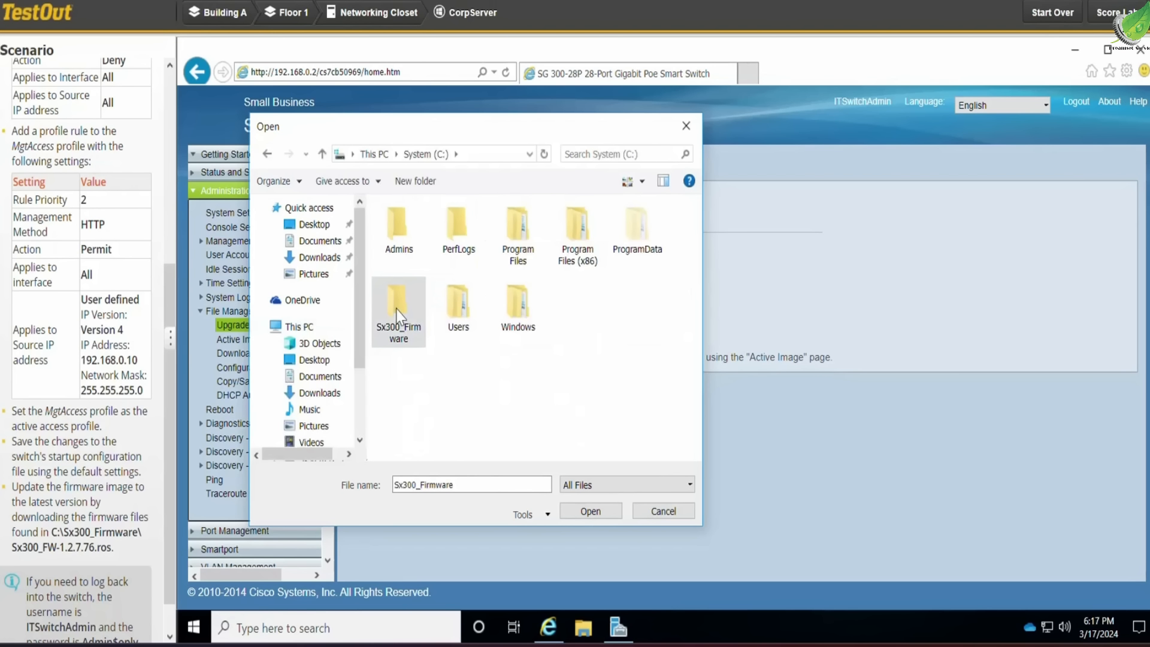
double_click(398, 314)
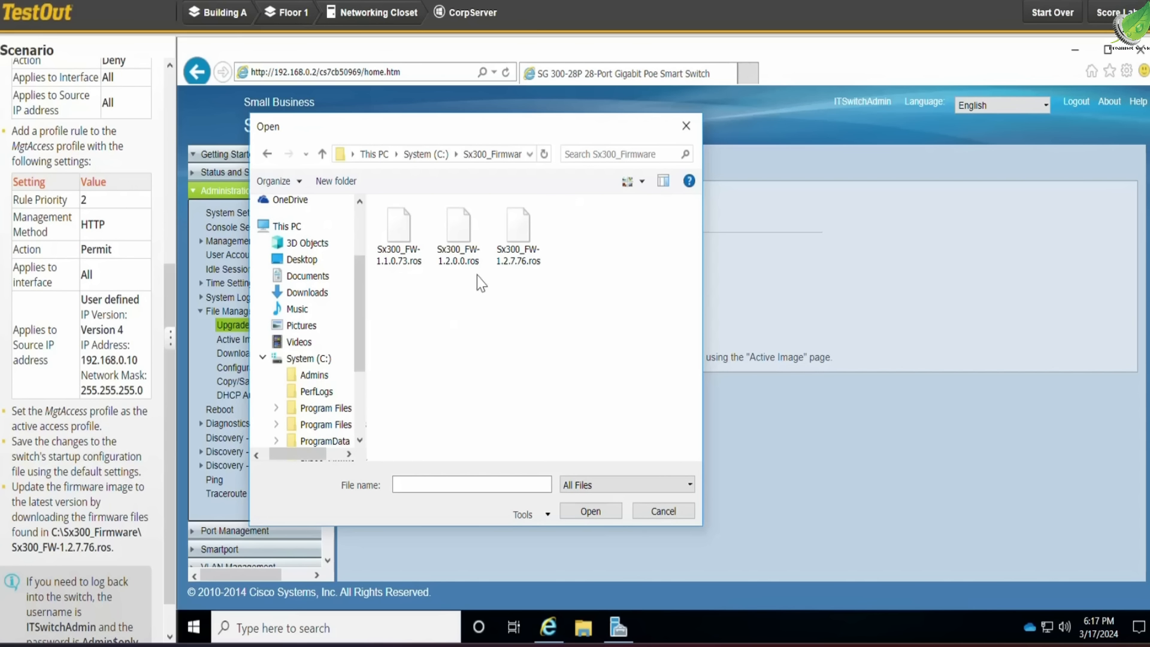
click(526, 239)
double_click(519, 237)
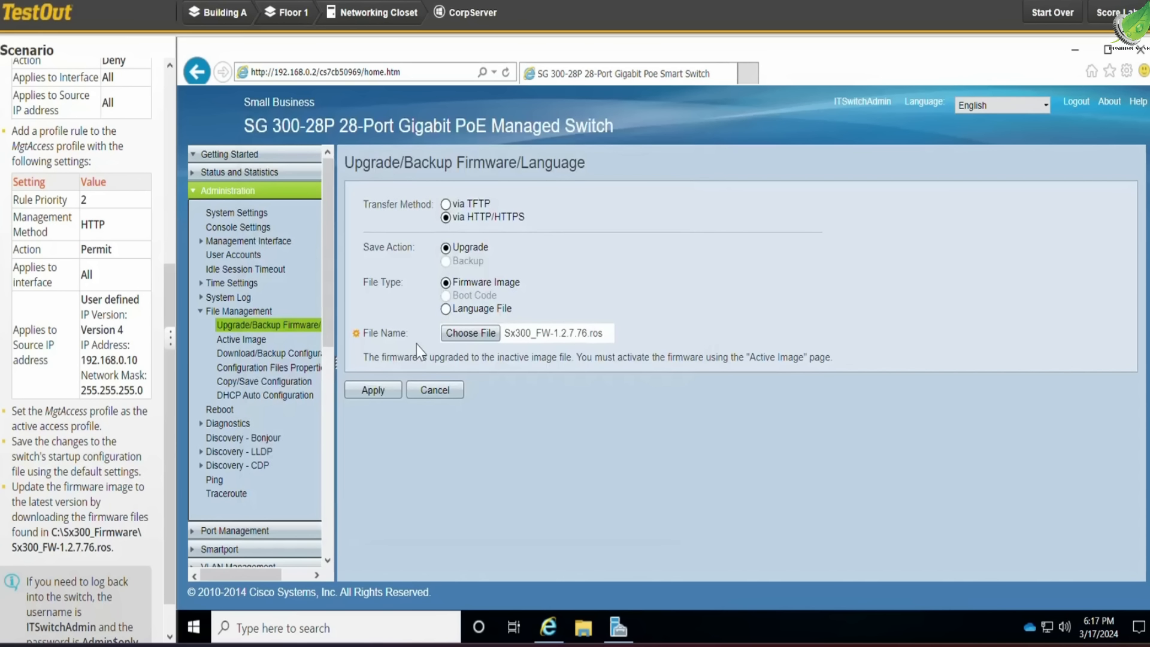
Apply the firmware image upgrade, confirming the transfer and finishing it
click(373, 390)
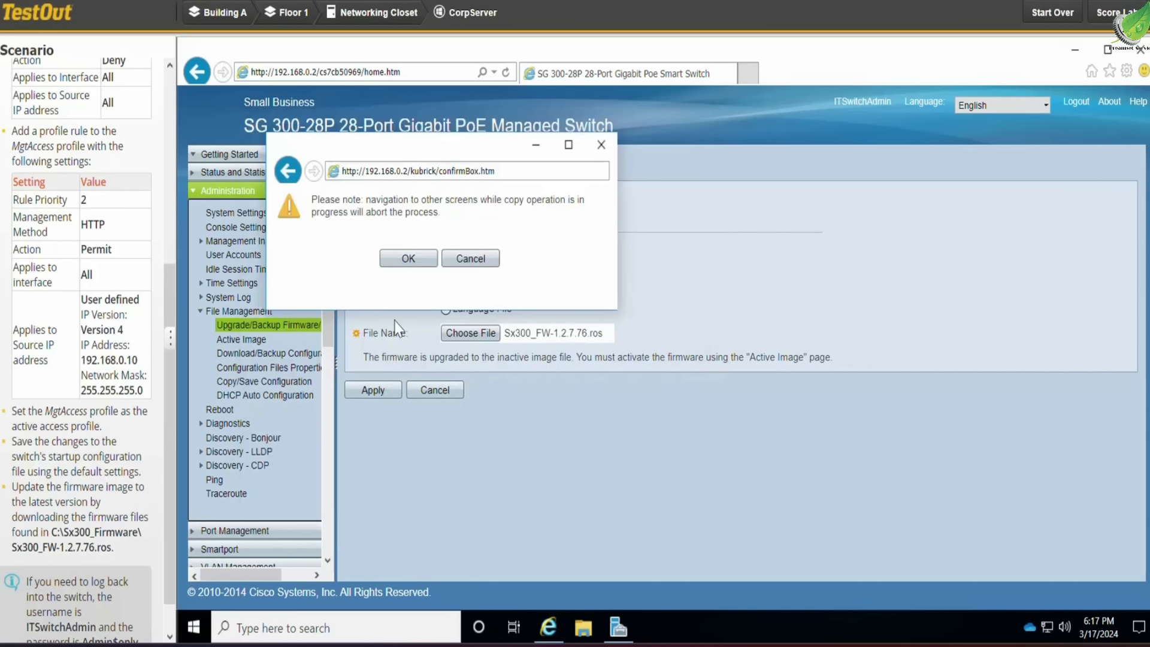
click(412, 262)
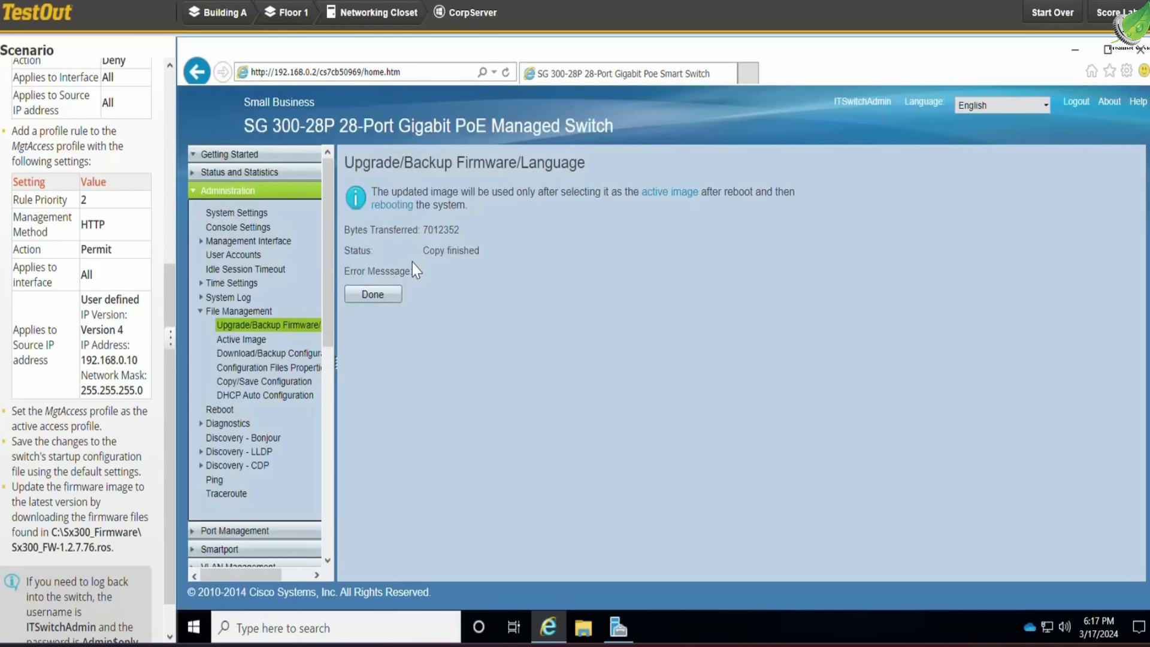
click(391, 292)
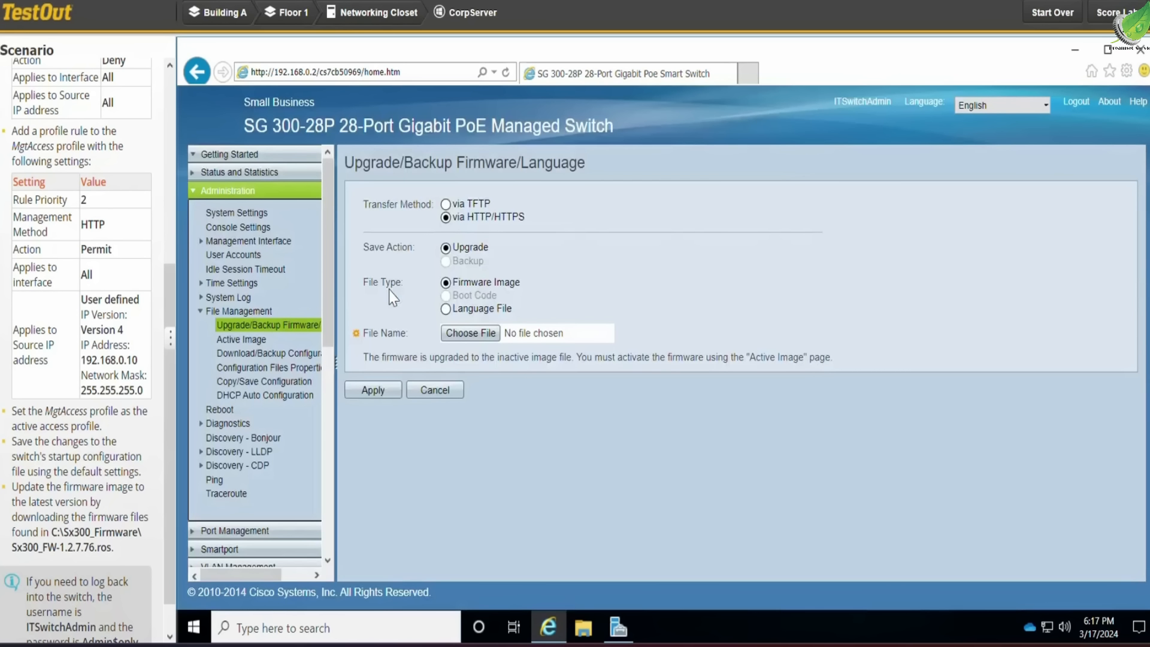
Reboot the switch immediately, confirming the reboot, and submit the lab for scoring
click(220, 409)
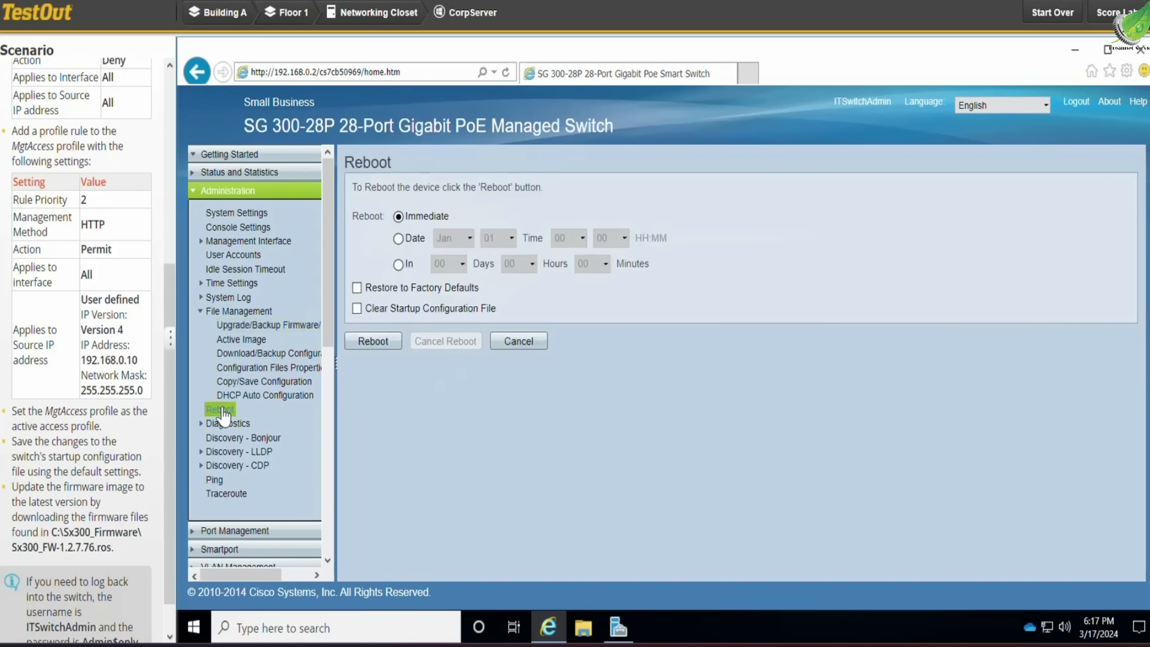
click(379, 338)
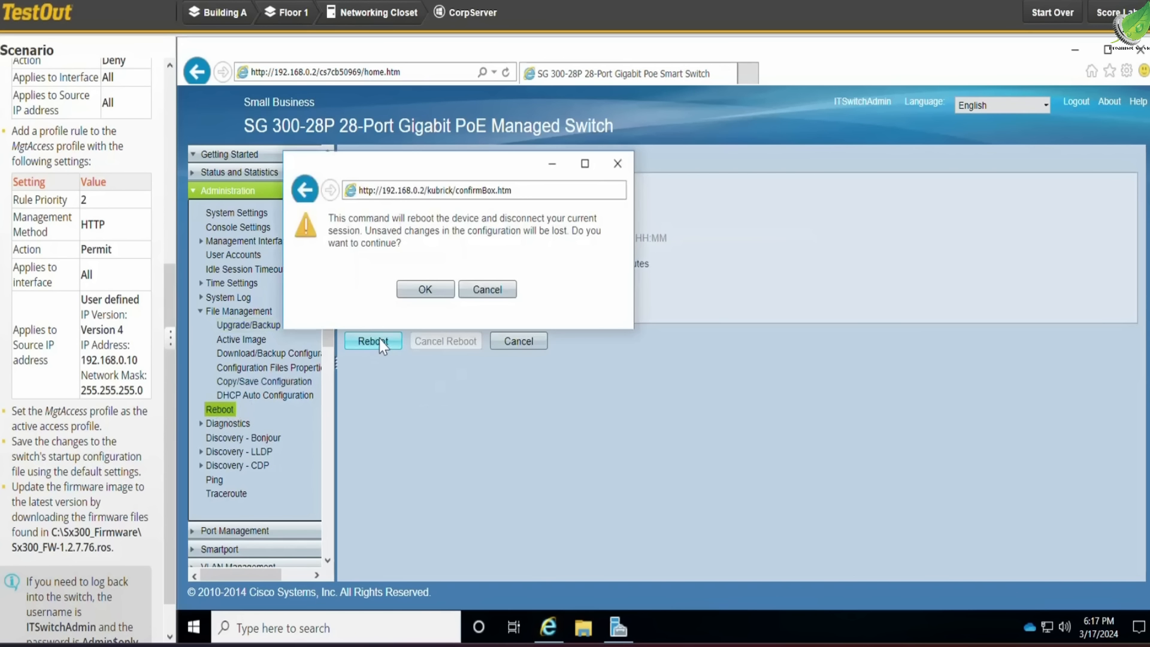
click(432, 293)
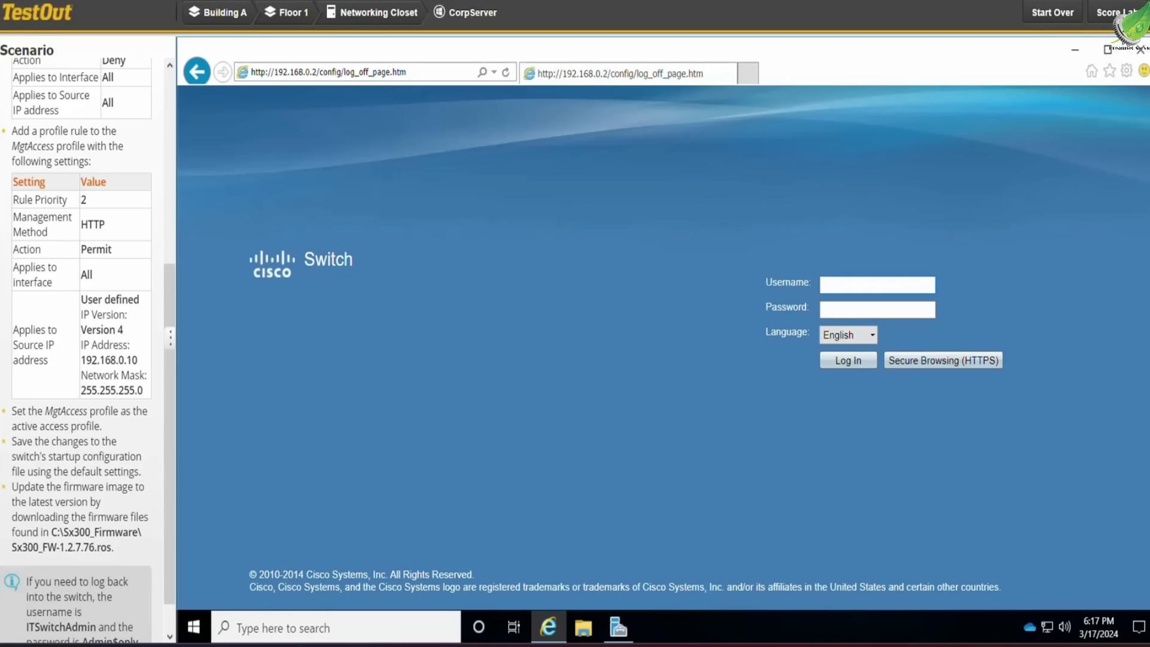
click(1115, 12)
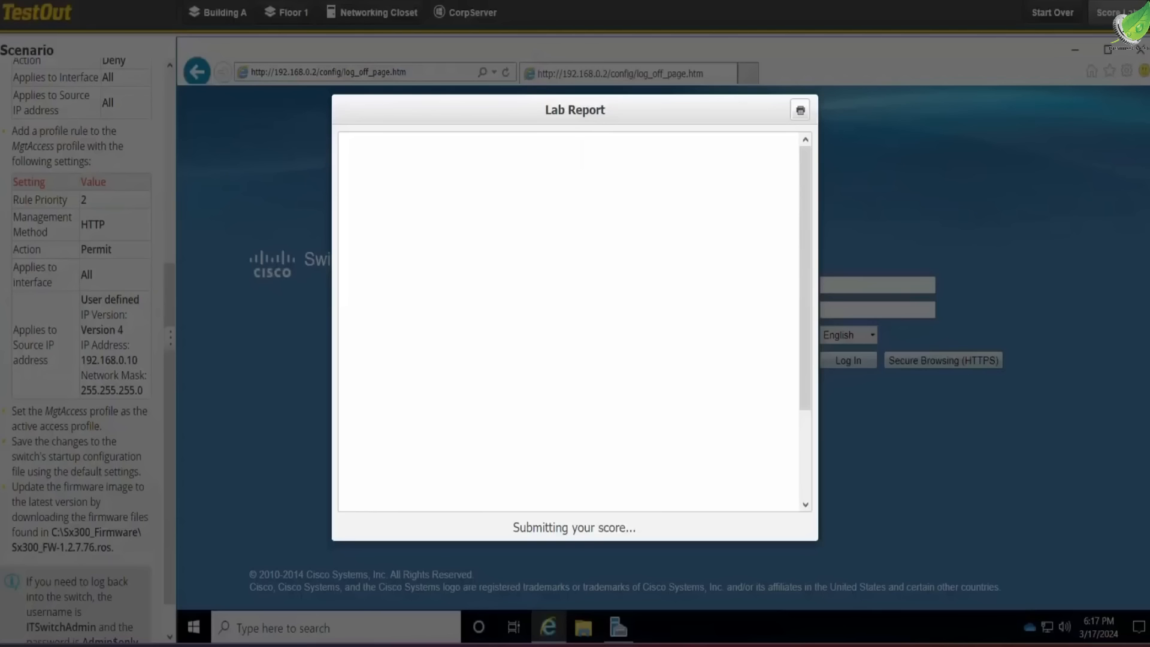